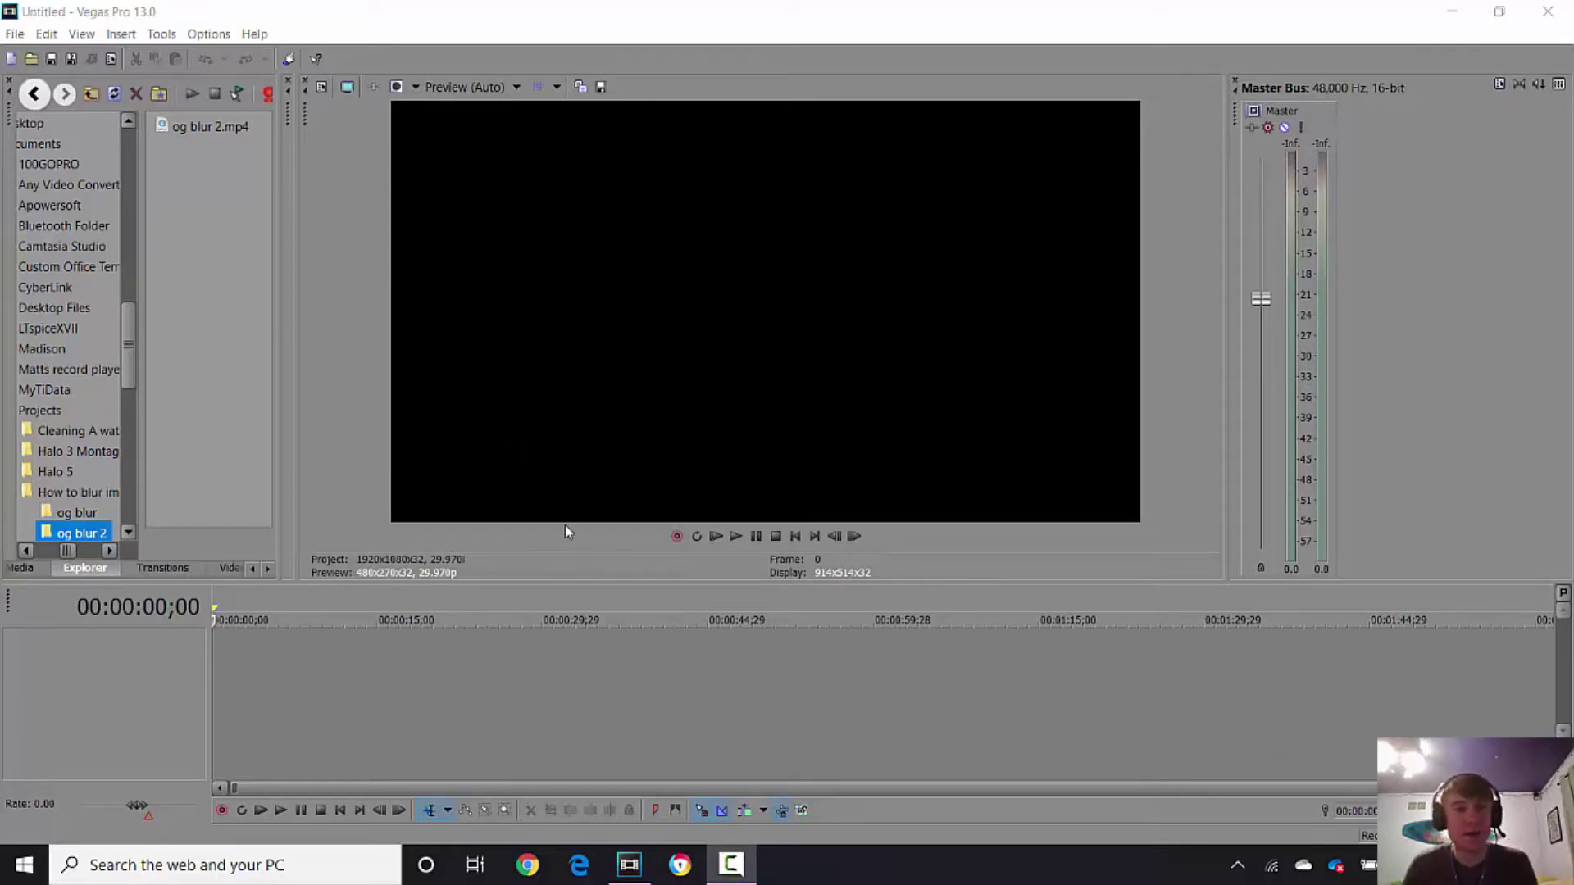
# Step: Add og blur 2.mp4 to the timeline and match the project settings to it
pyautogui.click(203, 125)
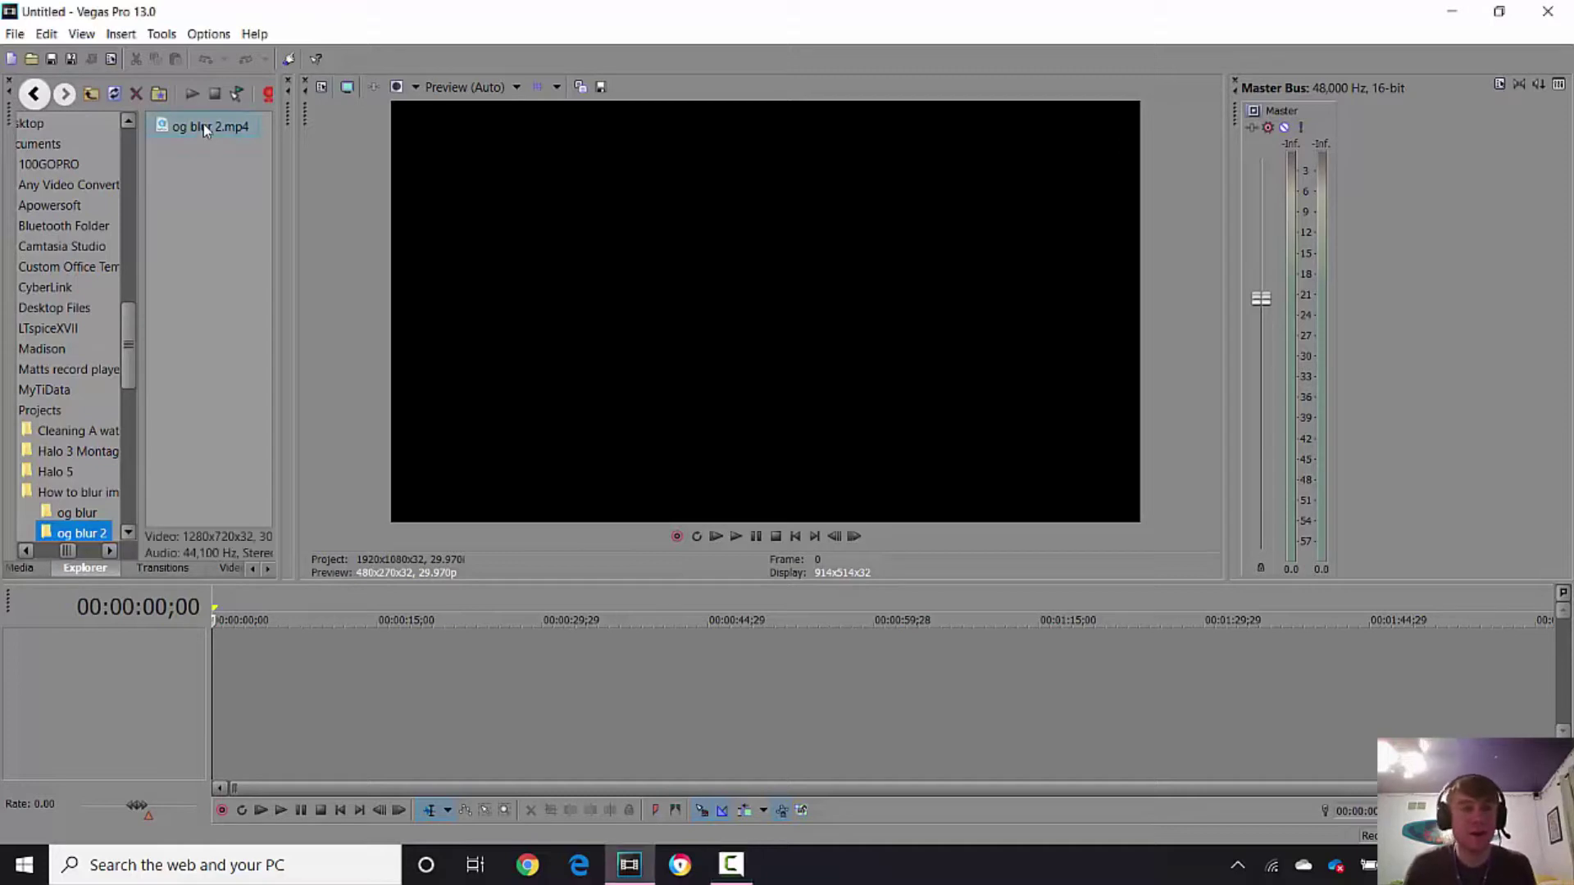
pyautogui.moveTo(203, 125); pyautogui.dragTo(213, 681)
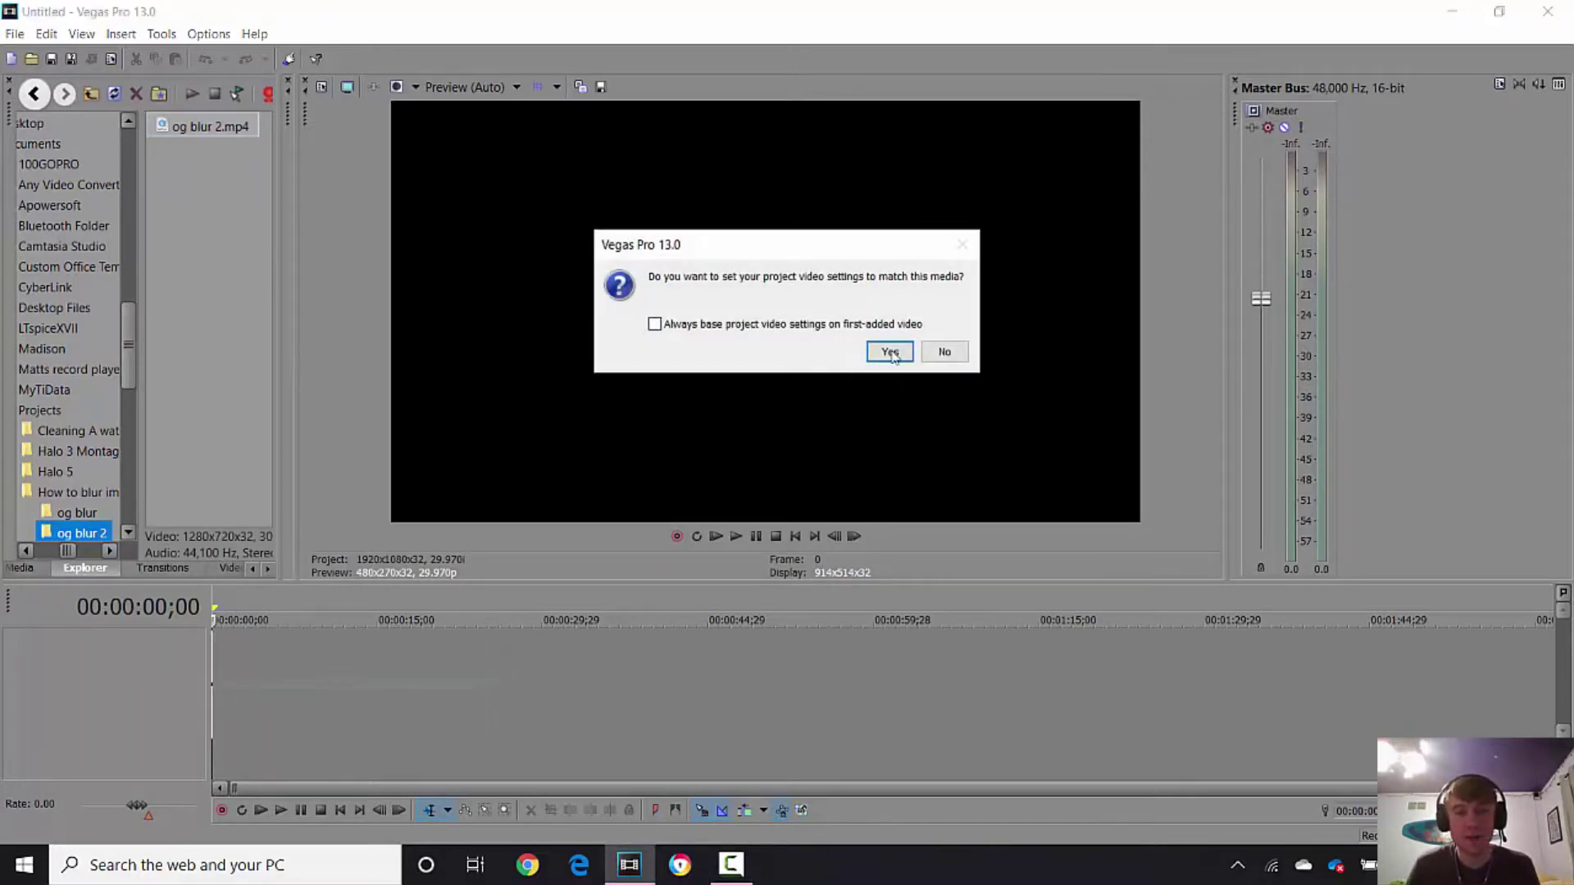
pyautogui.click(886, 352)
# Step: Set the clip's event properties to Disable resample with Maintain aspect ratio unchecked
pyautogui.click(347, 654)
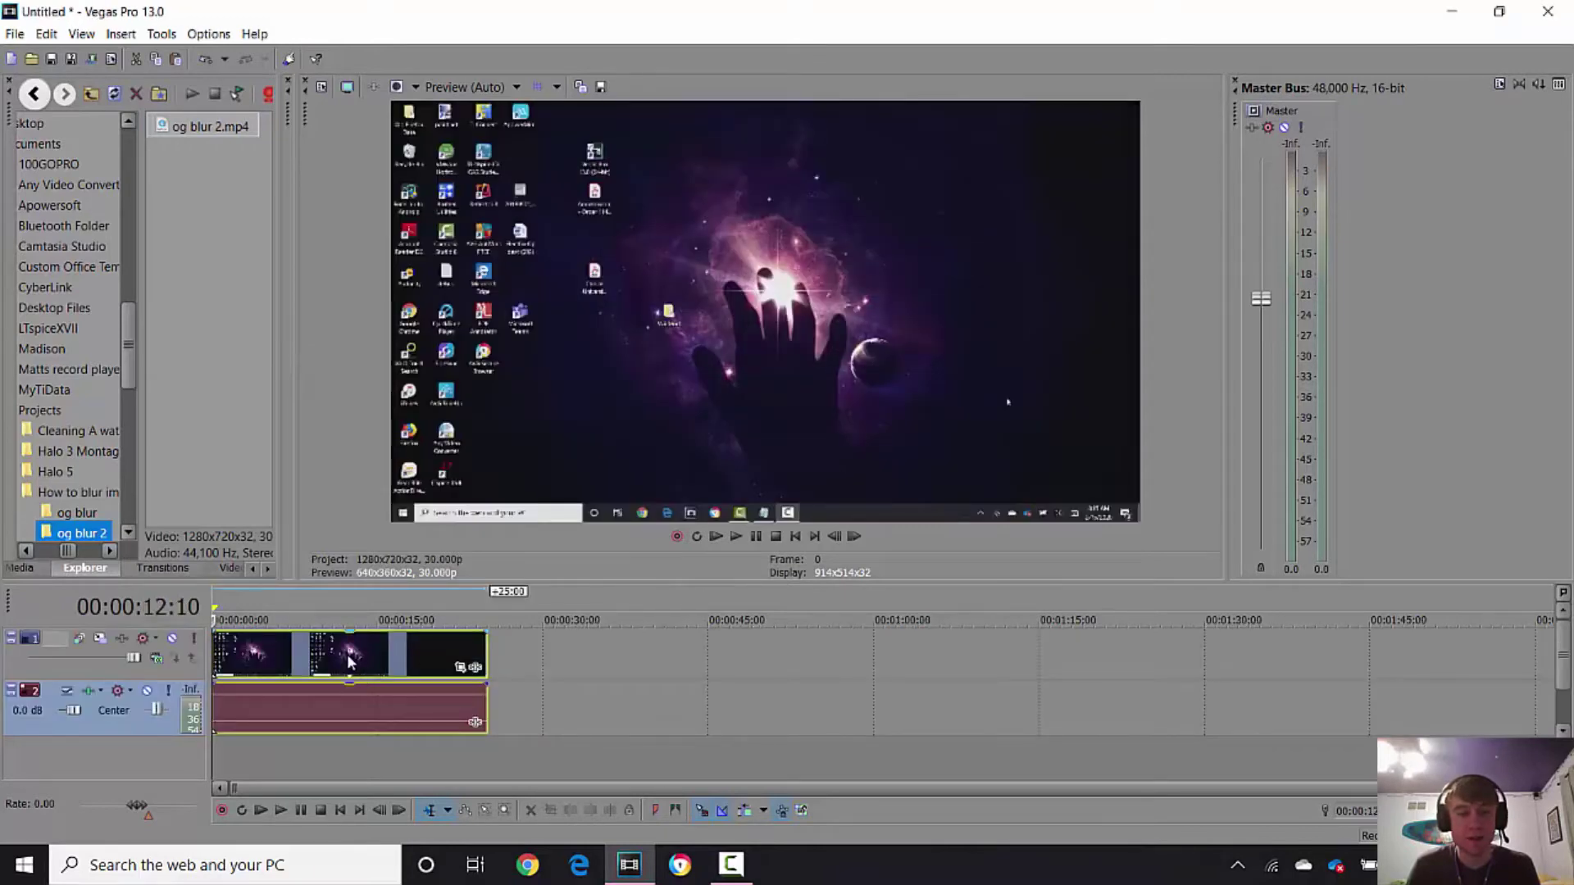
pyautogui.rightClick(367, 649)
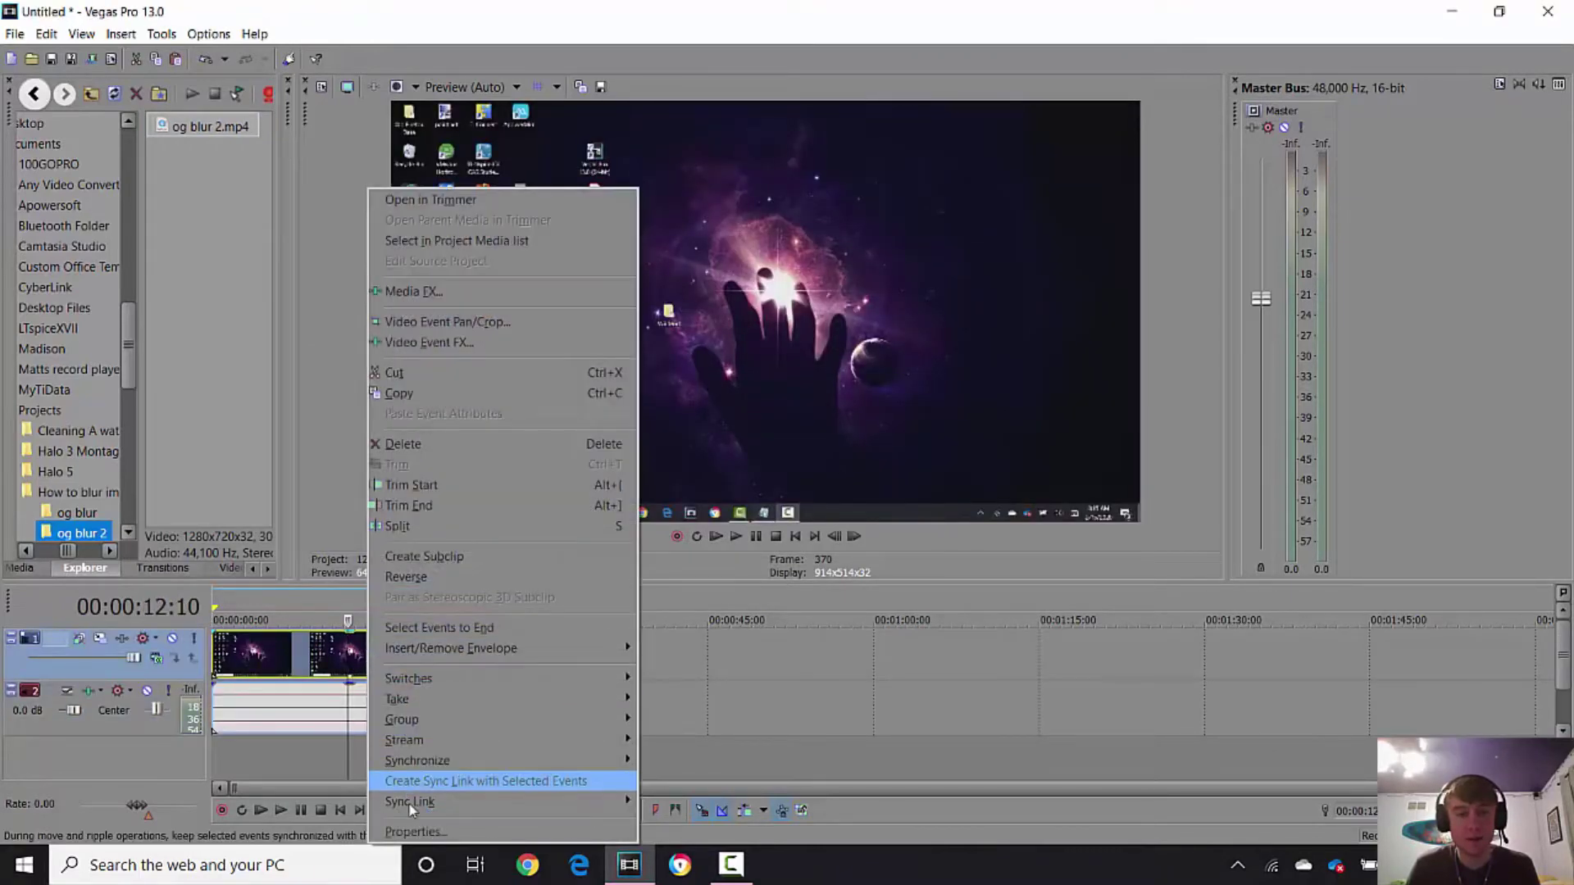
pyautogui.click(412, 830)
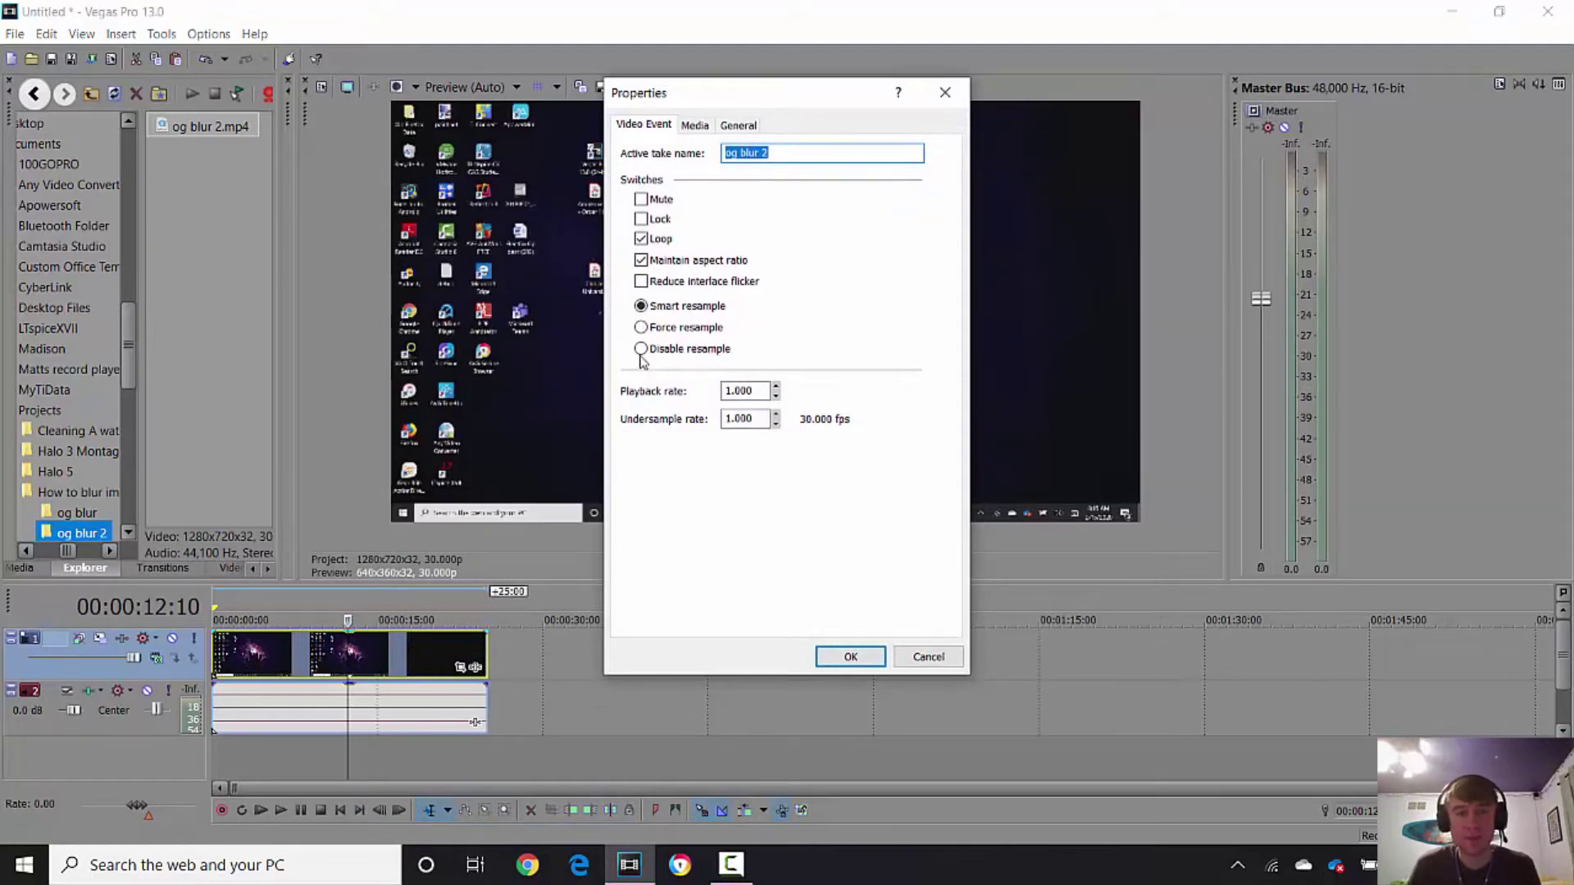
pyautogui.click(641, 349)
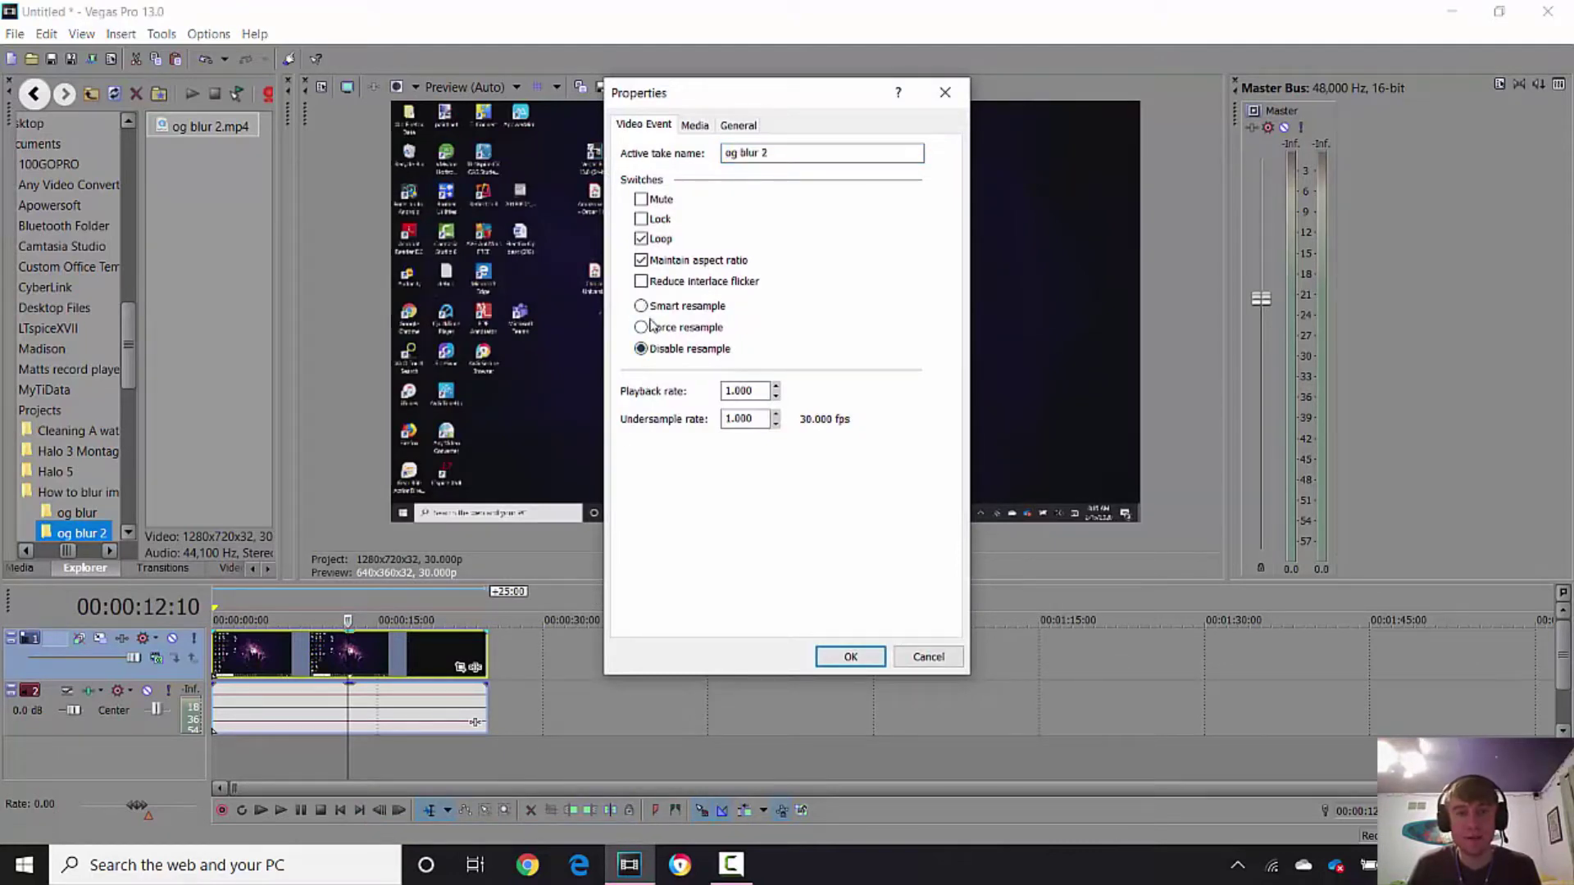
pyautogui.click(640, 260)
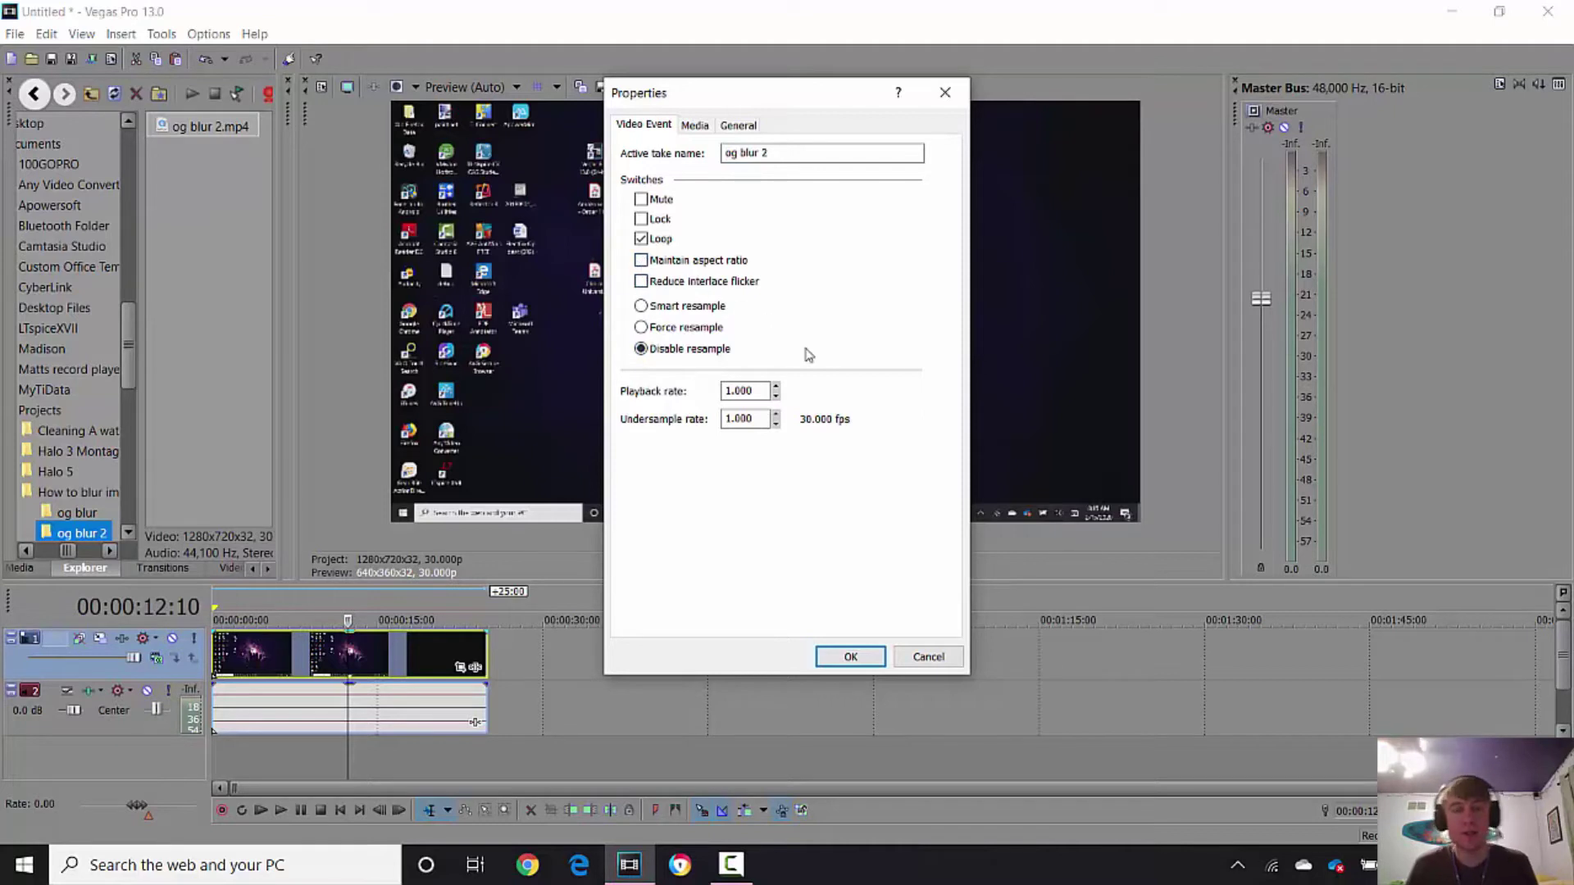
pyautogui.click(850, 657)
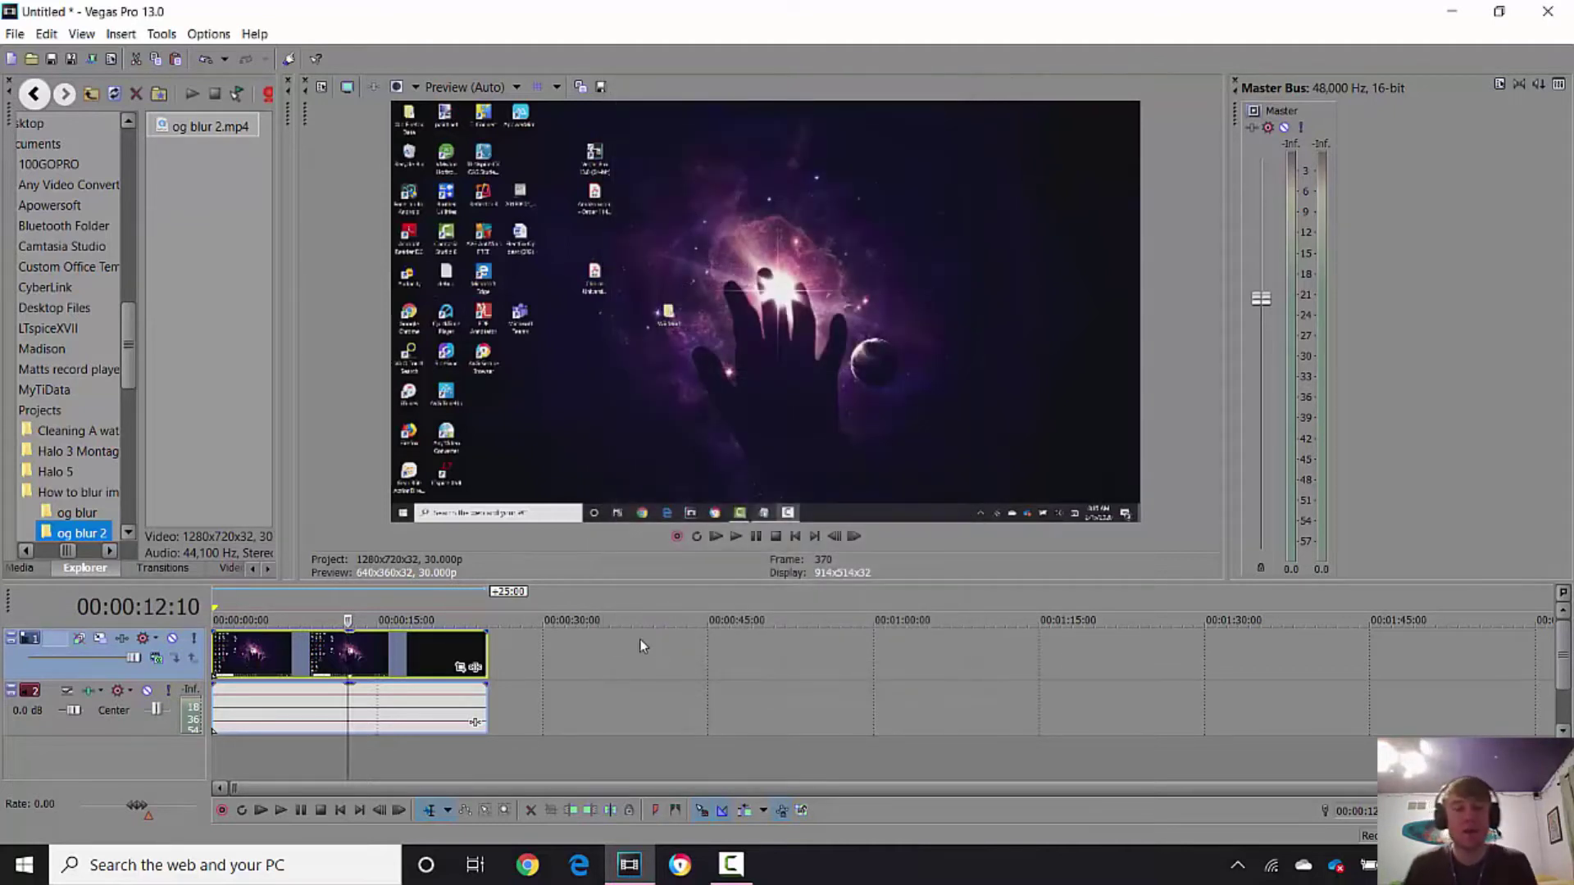
# Step: Insert a new empty video track above the existing one
pyautogui.click(514, 653)
pyautogui.rightClick(527, 653)
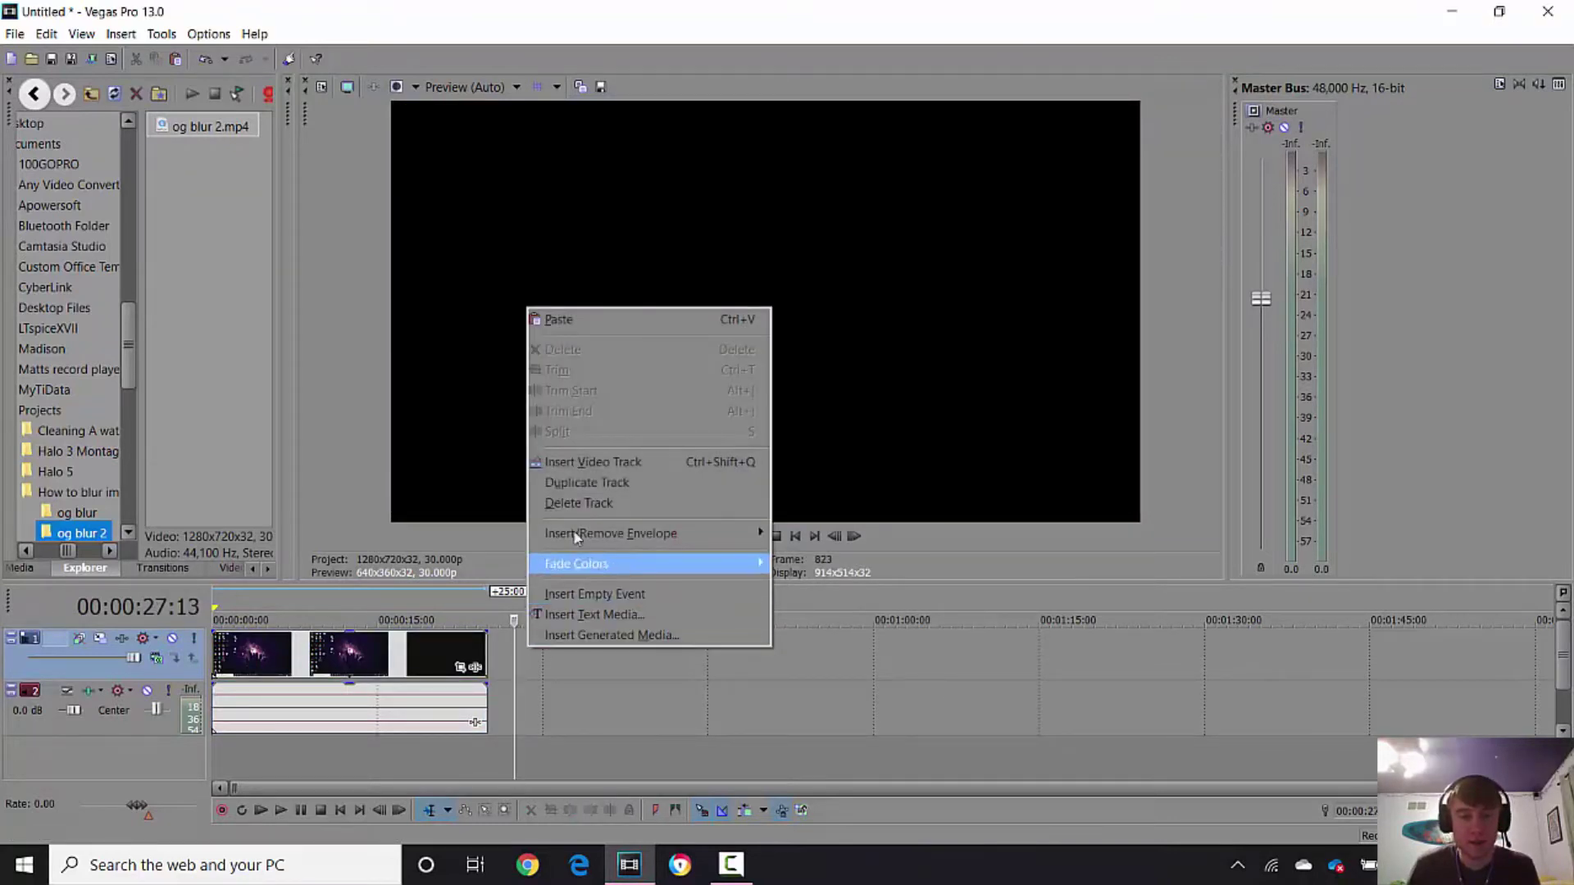
pyautogui.click(592, 461)
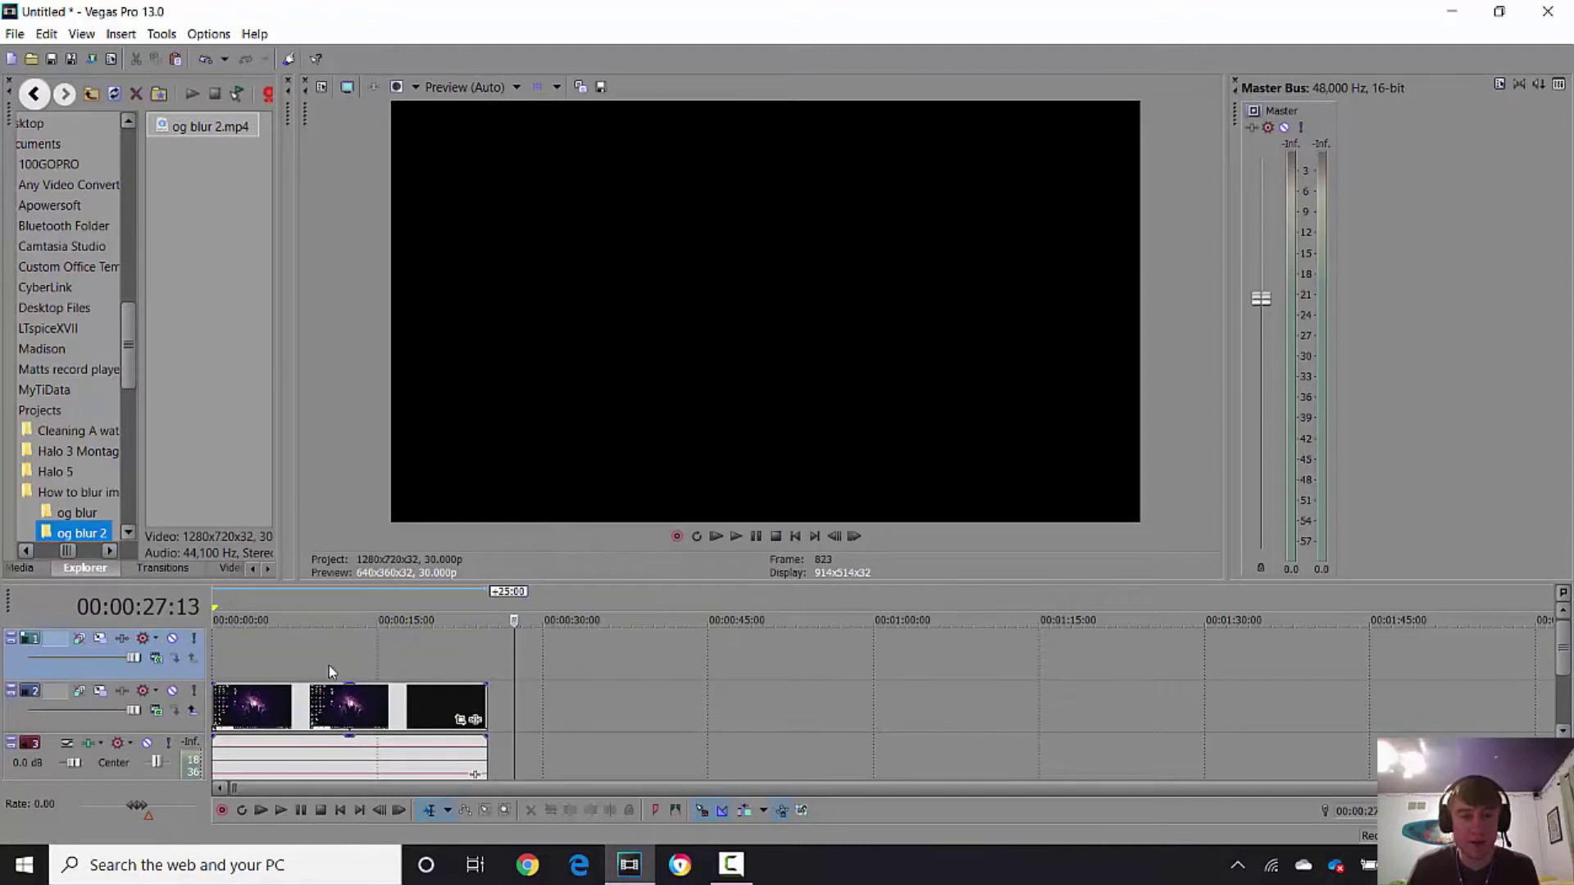
# Step: Paste a copy of the og blur 2.mp4 clip onto the new top track, aligned to 0:00
pyautogui.click(324, 660)
pyautogui.click(286, 707)
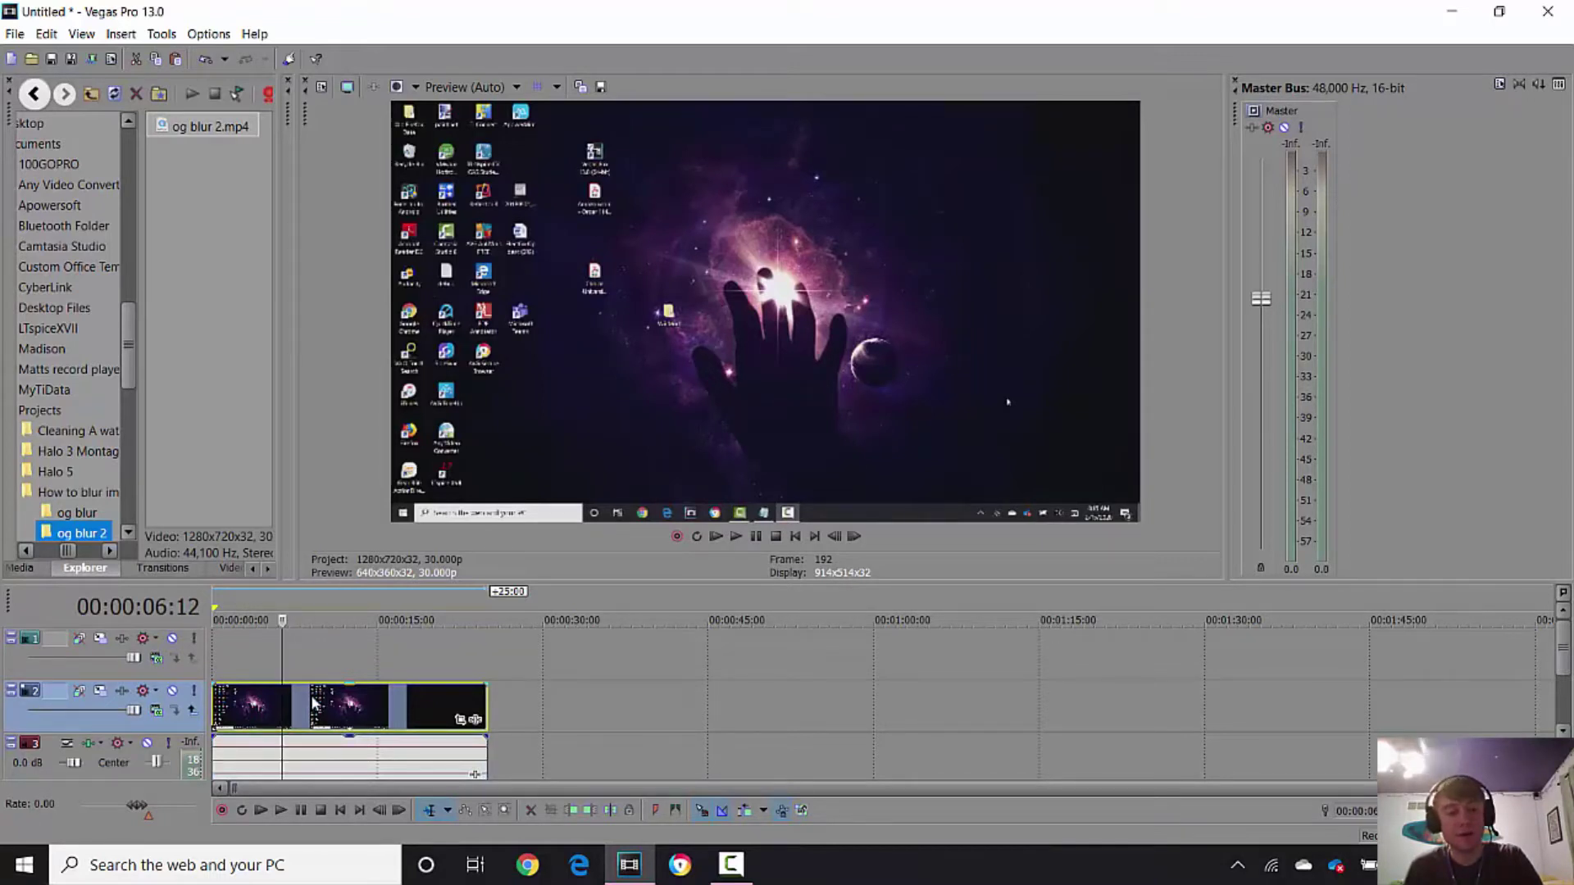
pyautogui.click(243, 664)
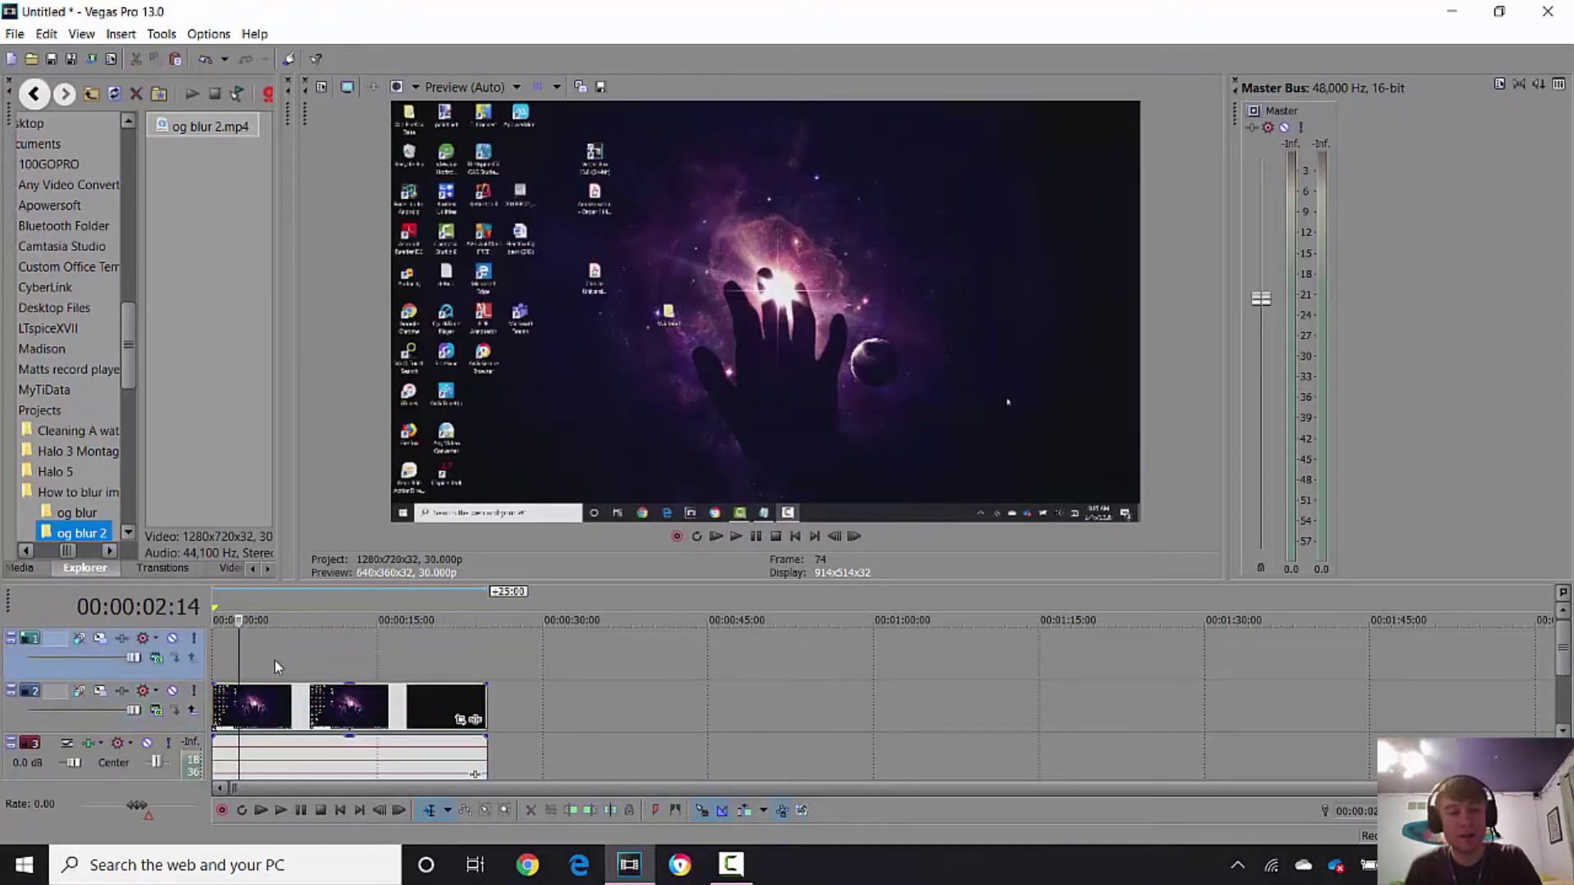
pyautogui.hotkey('ctrl', 'v')
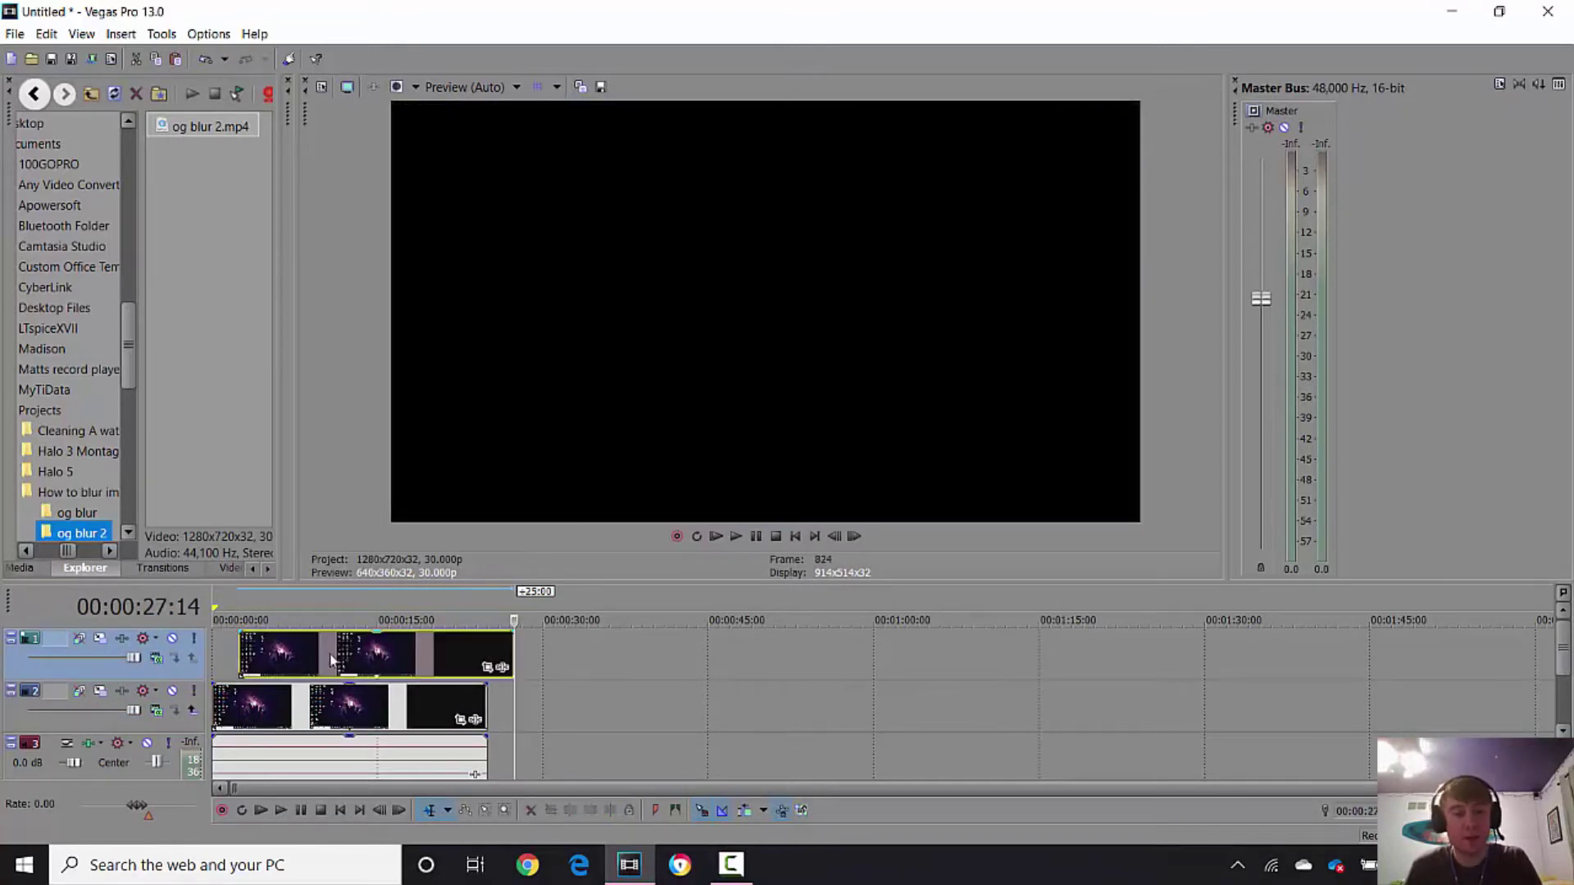
pyautogui.moveTo(282, 665); pyautogui.dragTo(256, 664)
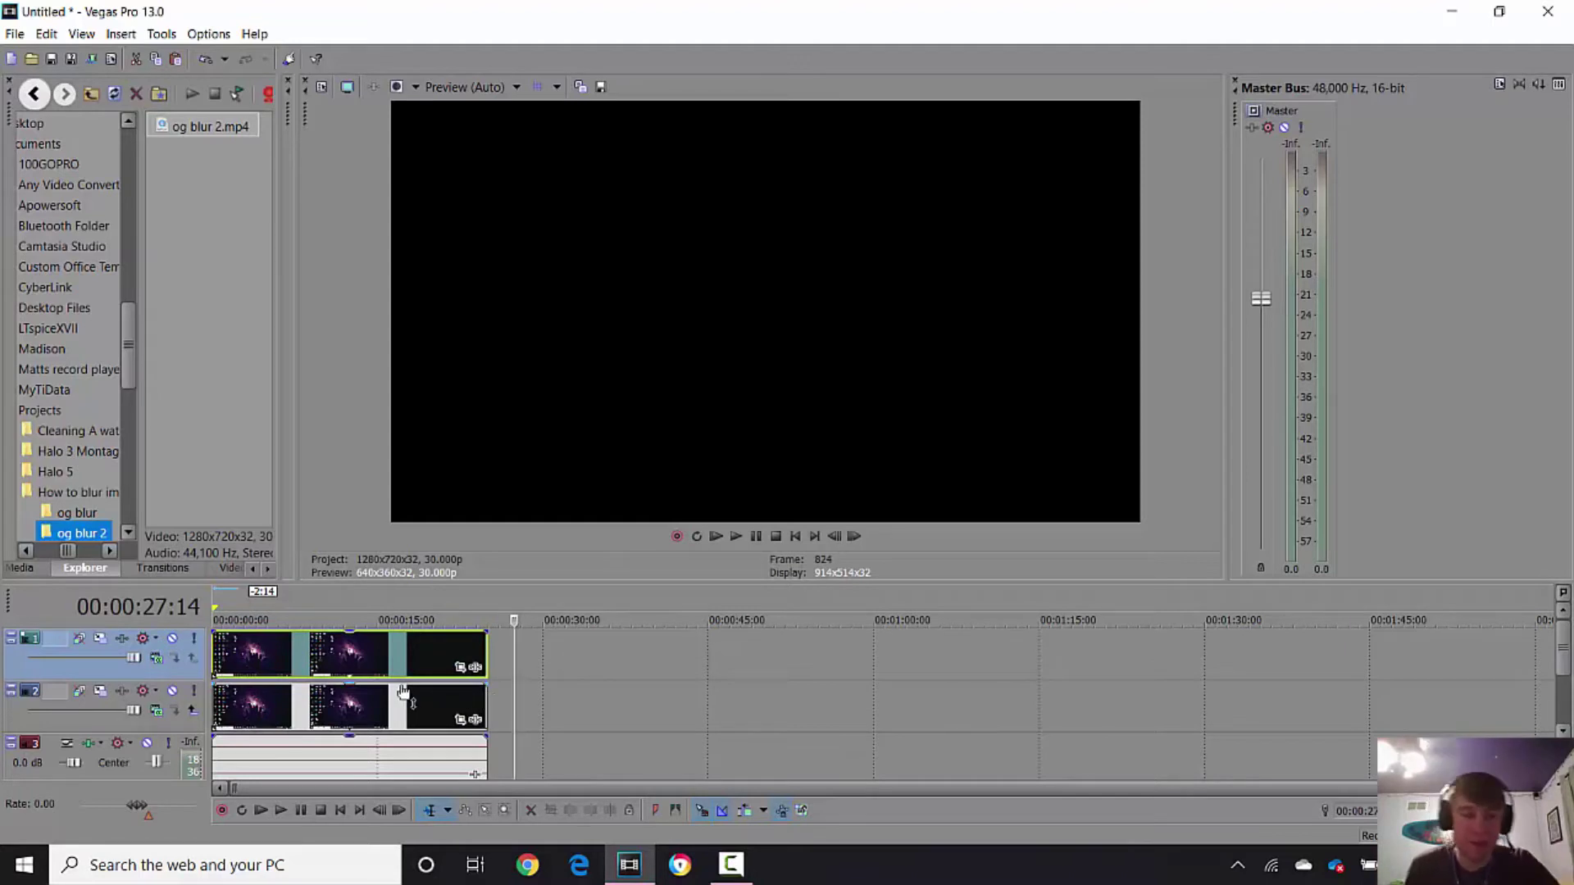
# Step: Play and frame-step to 00:00:12:17, where the Notepad window begins fading in
pyautogui.click(320, 647)
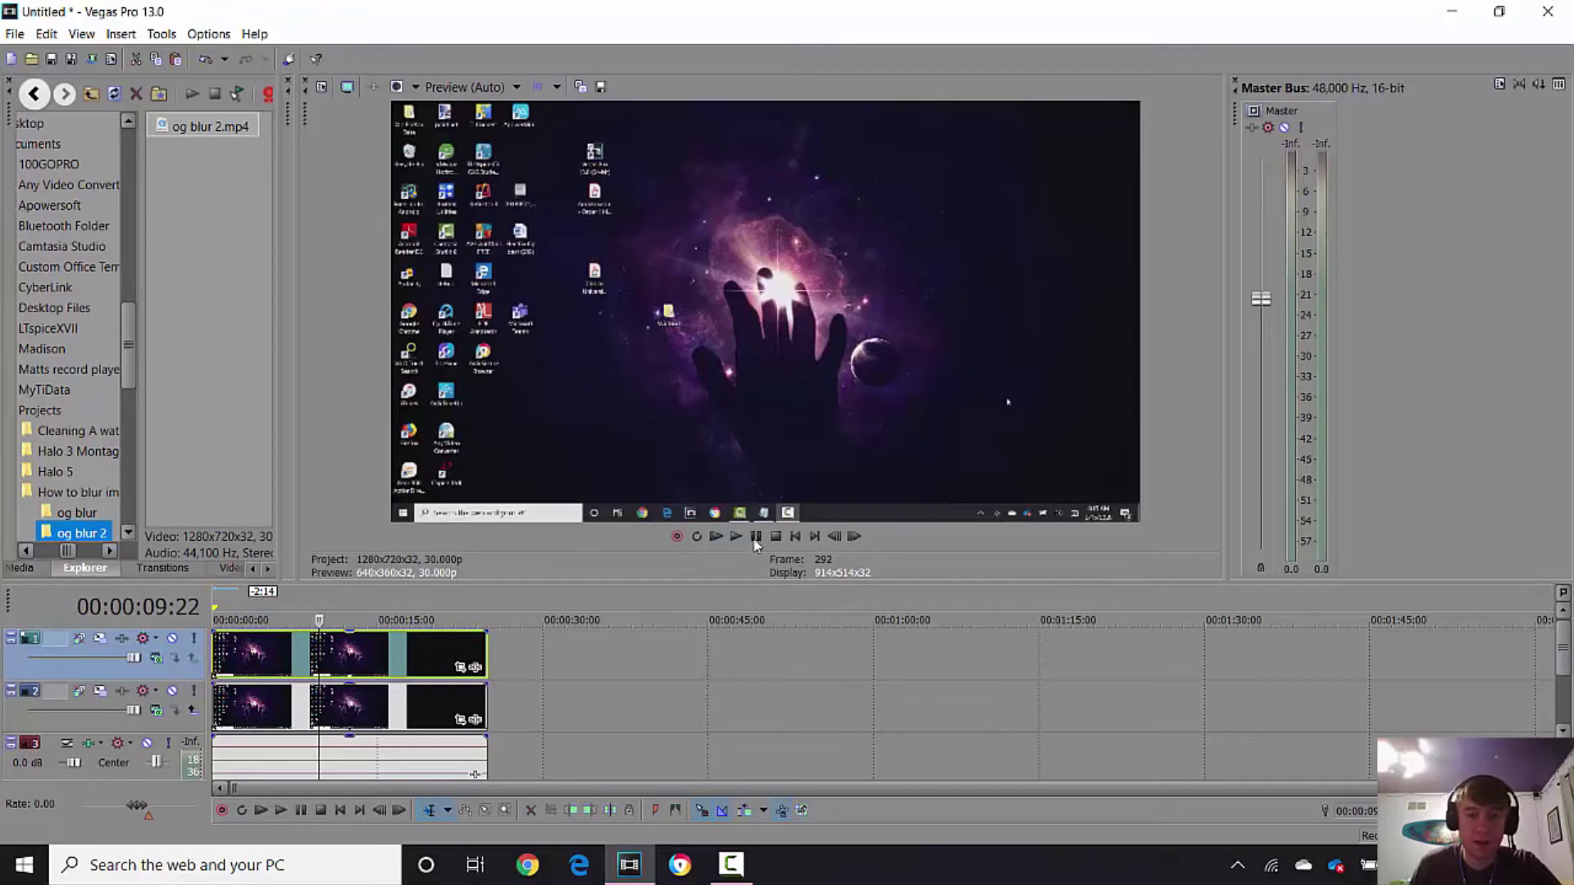
pyautogui.click(735, 536)
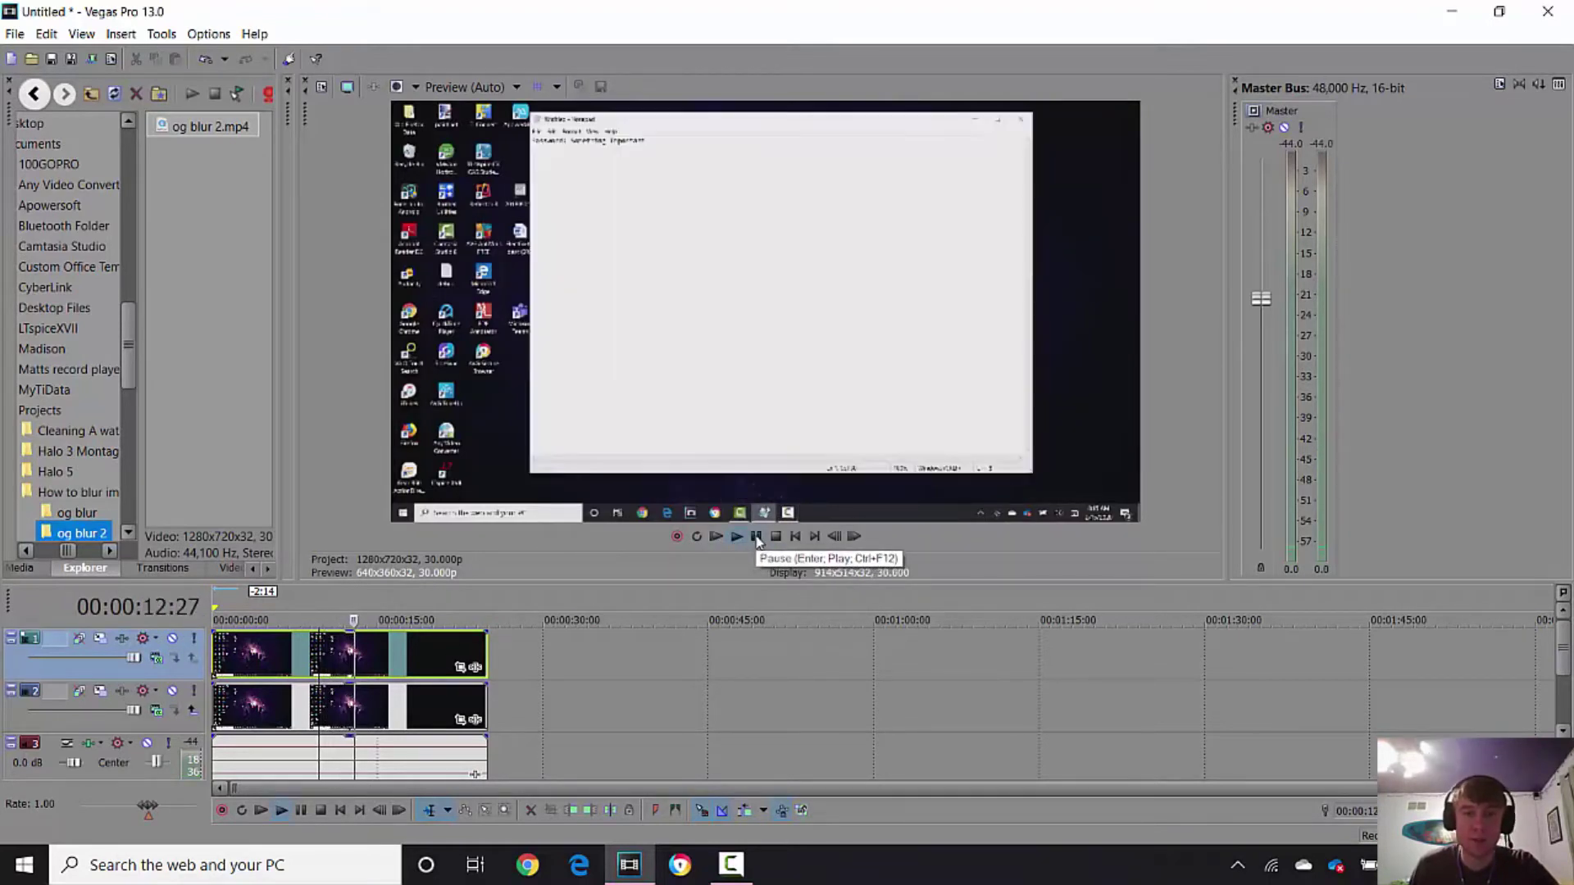
pyautogui.click(756, 537)
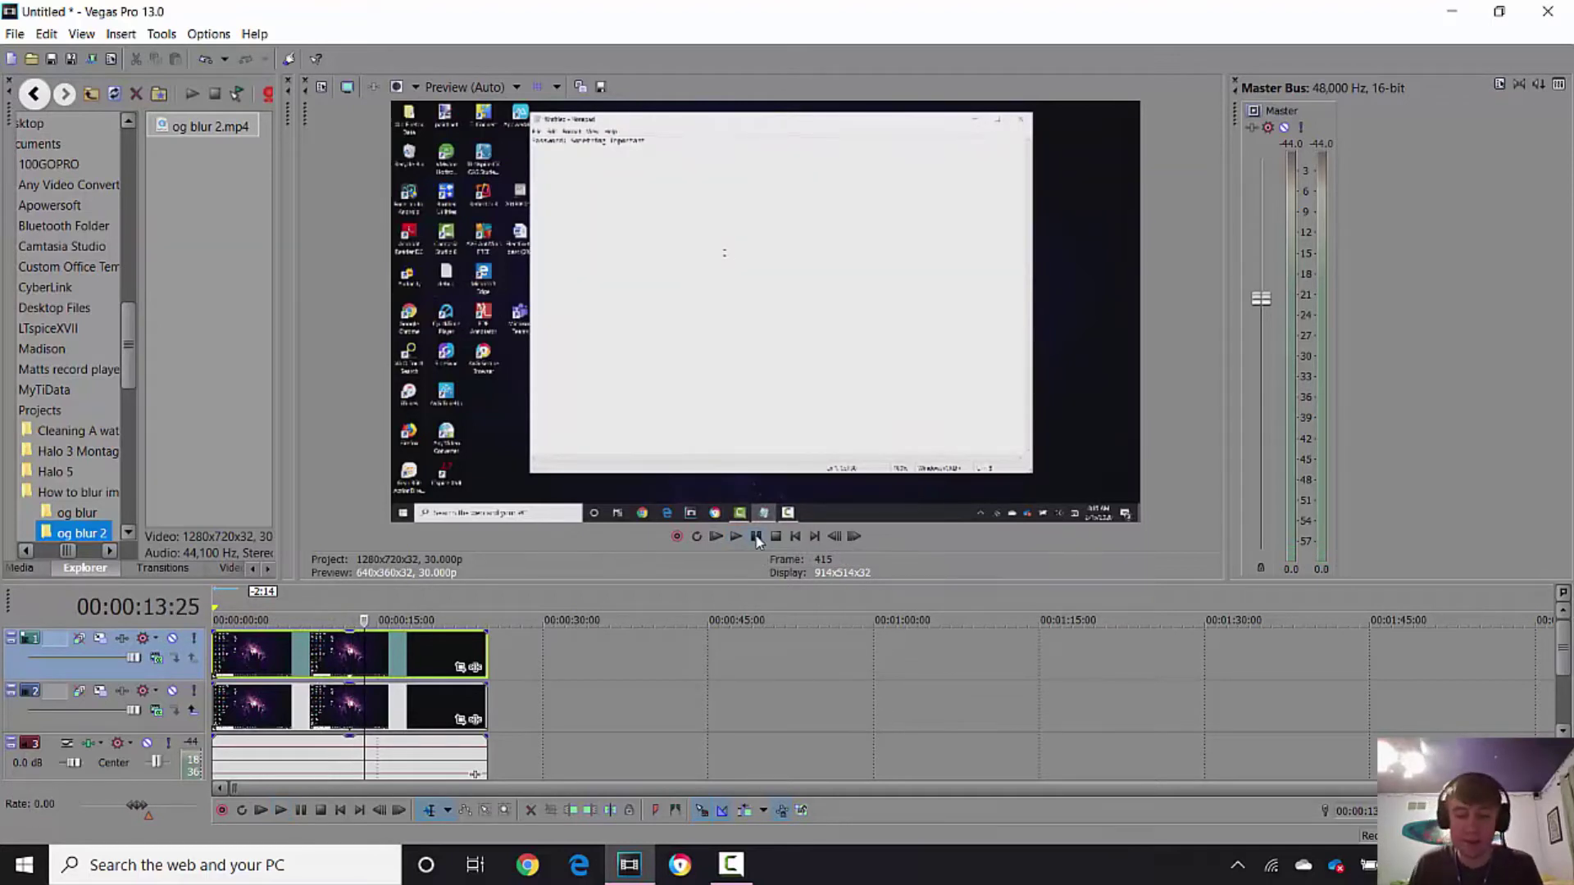
pyautogui.press('Left')
pyautogui.press('Left')
pyautogui.press('Left')
pyautogui.press('Left')
pyautogui.press('Left')
pyautogui.press('Left')
pyautogui.press('Left')
pyautogui.press('Left')
pyautogui.press('Left')
pyautogui.press('Left')
pyautogui.press('Left')
pyautogui.press('Left')
pyautogui.press('Left')
pyautogui.press('Left')
pyautogui.press('Left')
pyautogui.press('Left')
pyautogui.press('Left')
pyautogui.press('Left')
pyautogui.press('Left')
pyautogui.press('Left')
pyautogui.press('Left')
pyautogui.press('Left')
pyautogui.press('Left')
pyautogui.press('Left')
pyautogui.press('Left')
pyautogui.press('Left')
pyautogui.press('Left')
pyautogui.press('Left')
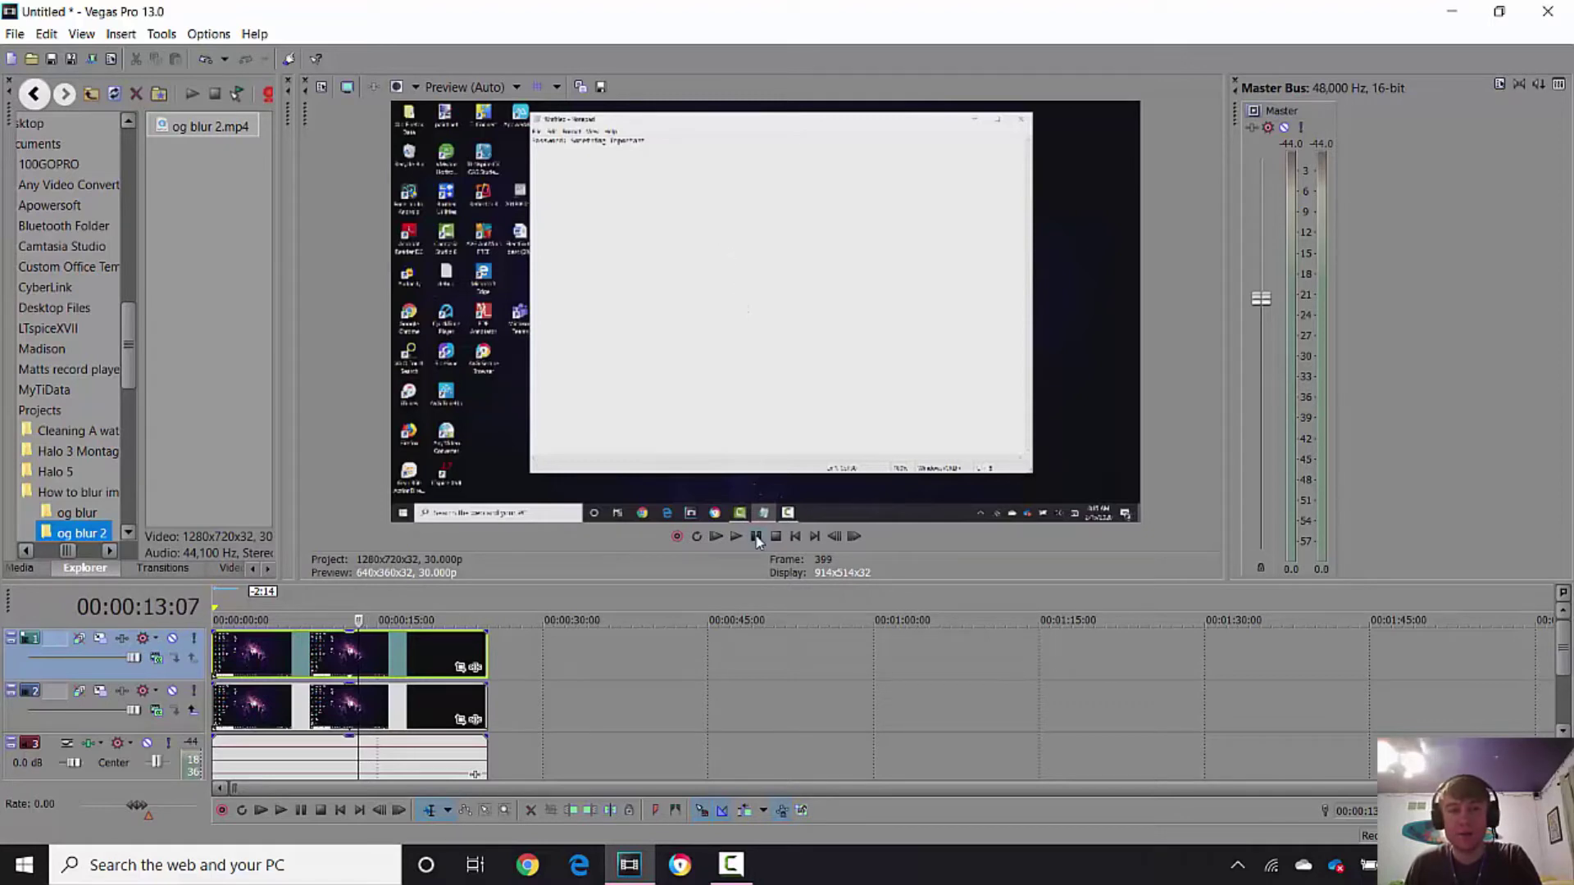
pyautogui.press('Left')
pyautogui.press('Left')
pyautogui.press('Left')
pyautogui.press('Left')
pyautogui.press('Left')
pyautogui.press('Left')
pyautogui.press('Left')
pyautogui.press('Left')
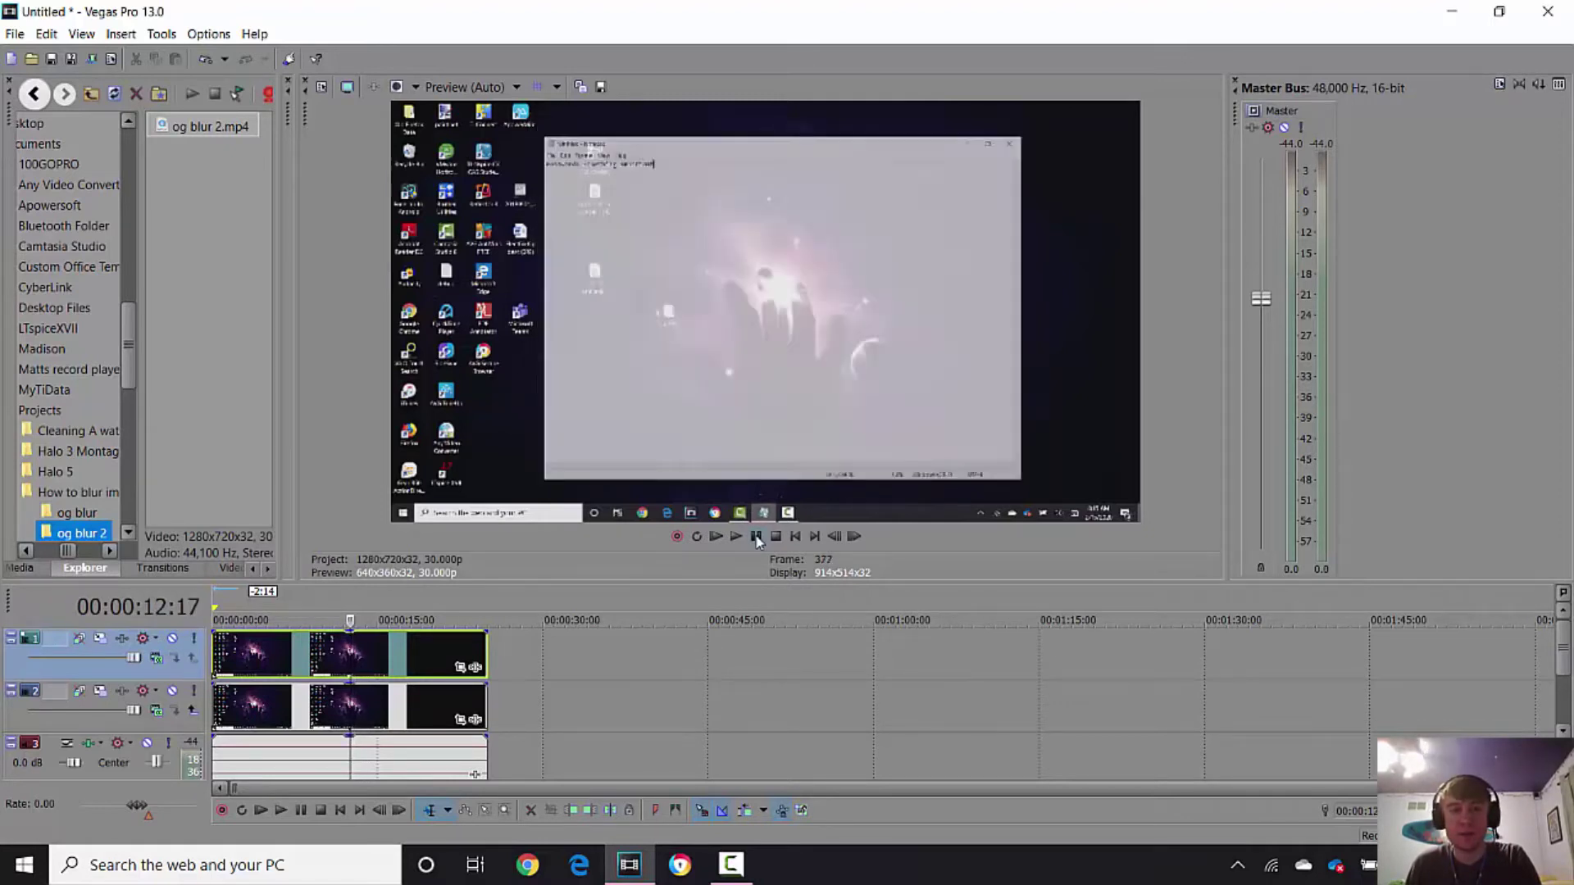
pyautogui.press('Right')
pyautogui.press('Right')
pyautogui.press('Right')
pyautogui.press('Right')
pyautogui.press('Left')
pyautogui.press('Left')
pyautogui.press('Left')
pyautogui.press('Left')
pyautogui.press('Left')
pyautogui.press('Left')
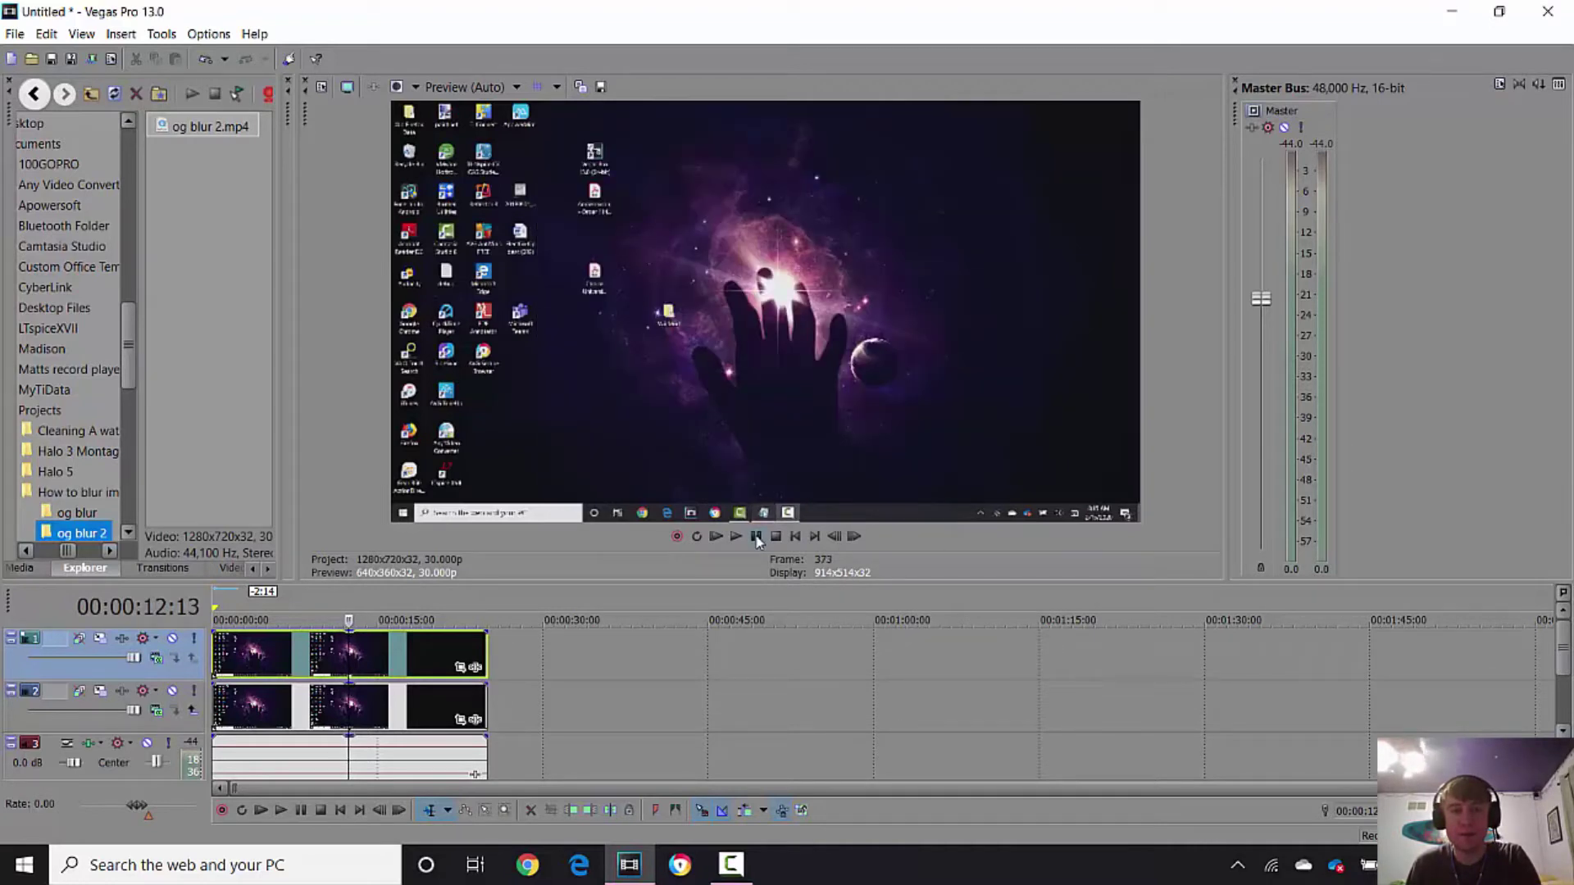
pyautogui.press('Right')
pyautogui.press('Right')
pyautogui.press('Right')
pyautogui.press('Right')
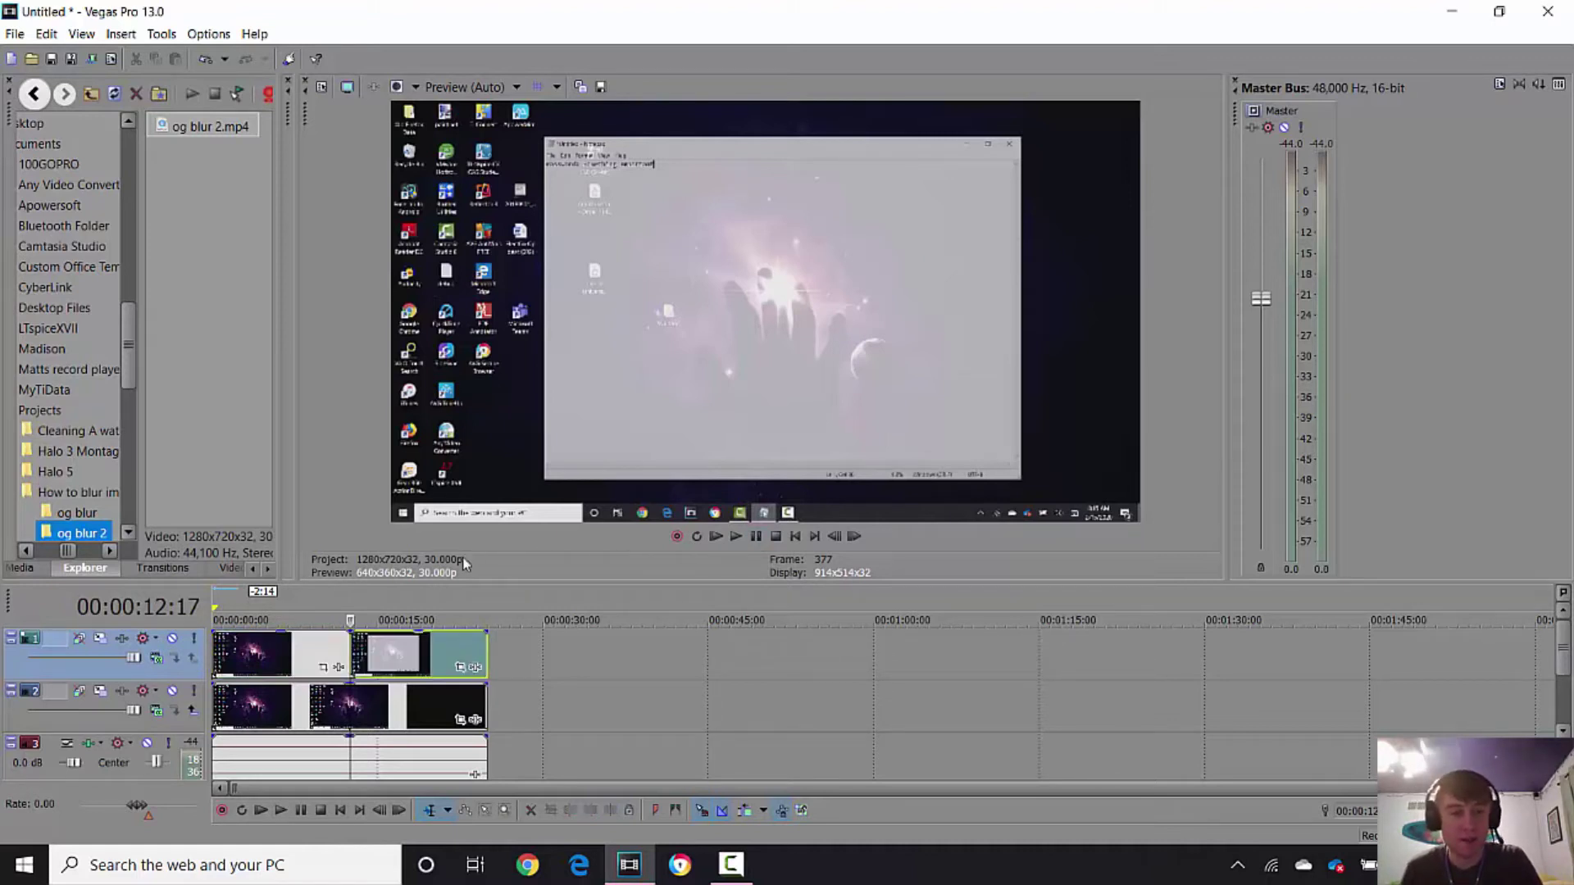
# Step: Delete the top-track piece before 00:00:12:17 and select the remaining event
pyautogui.click(282, 661)
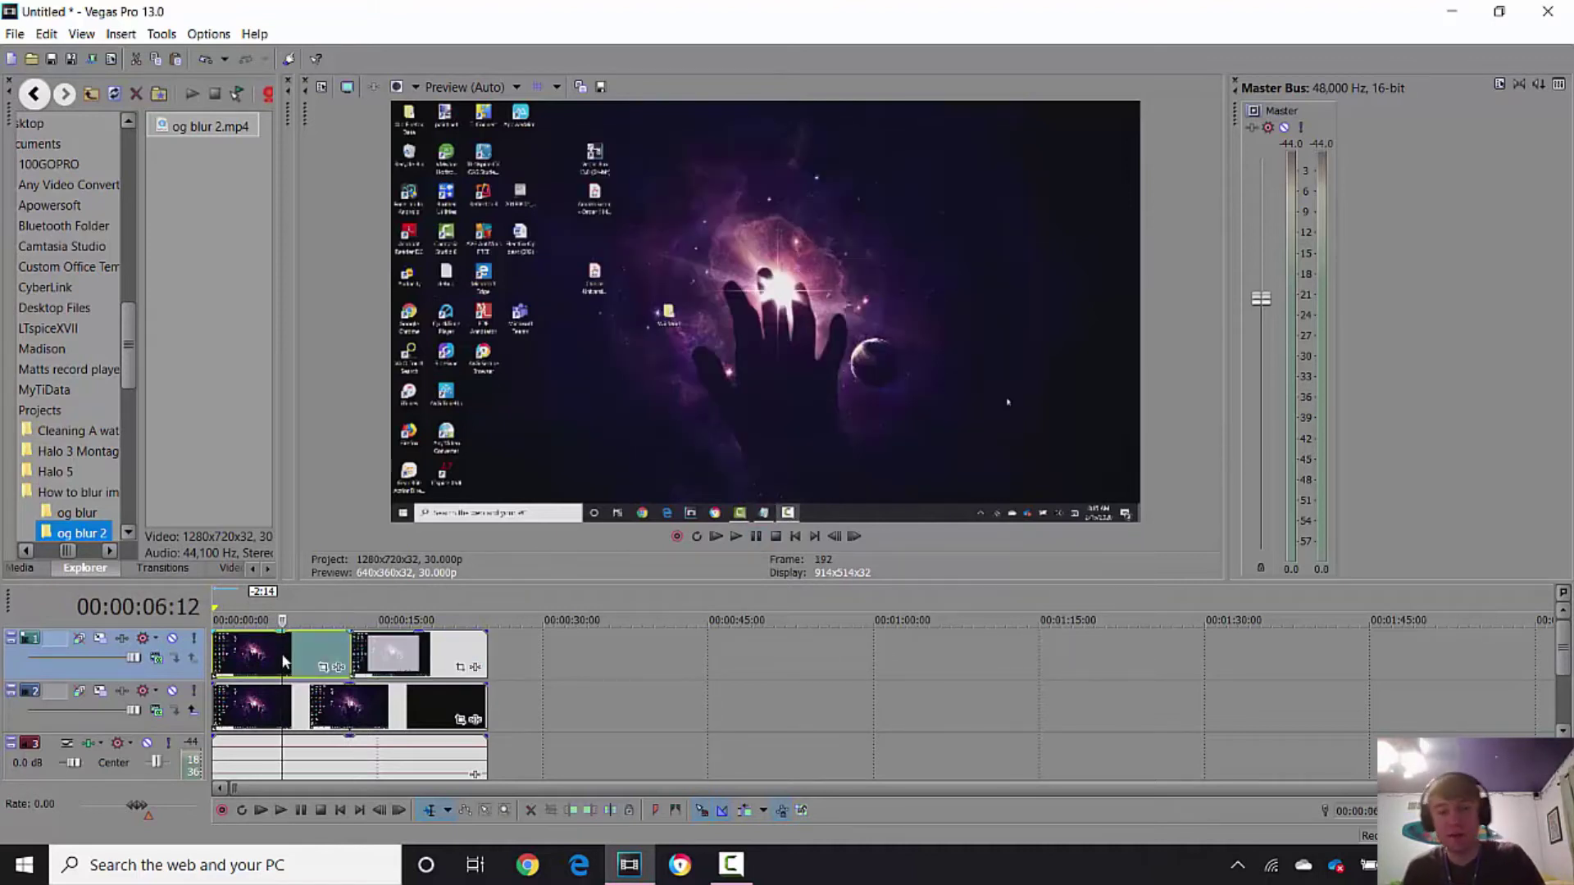
pyautogui.press('Delete')
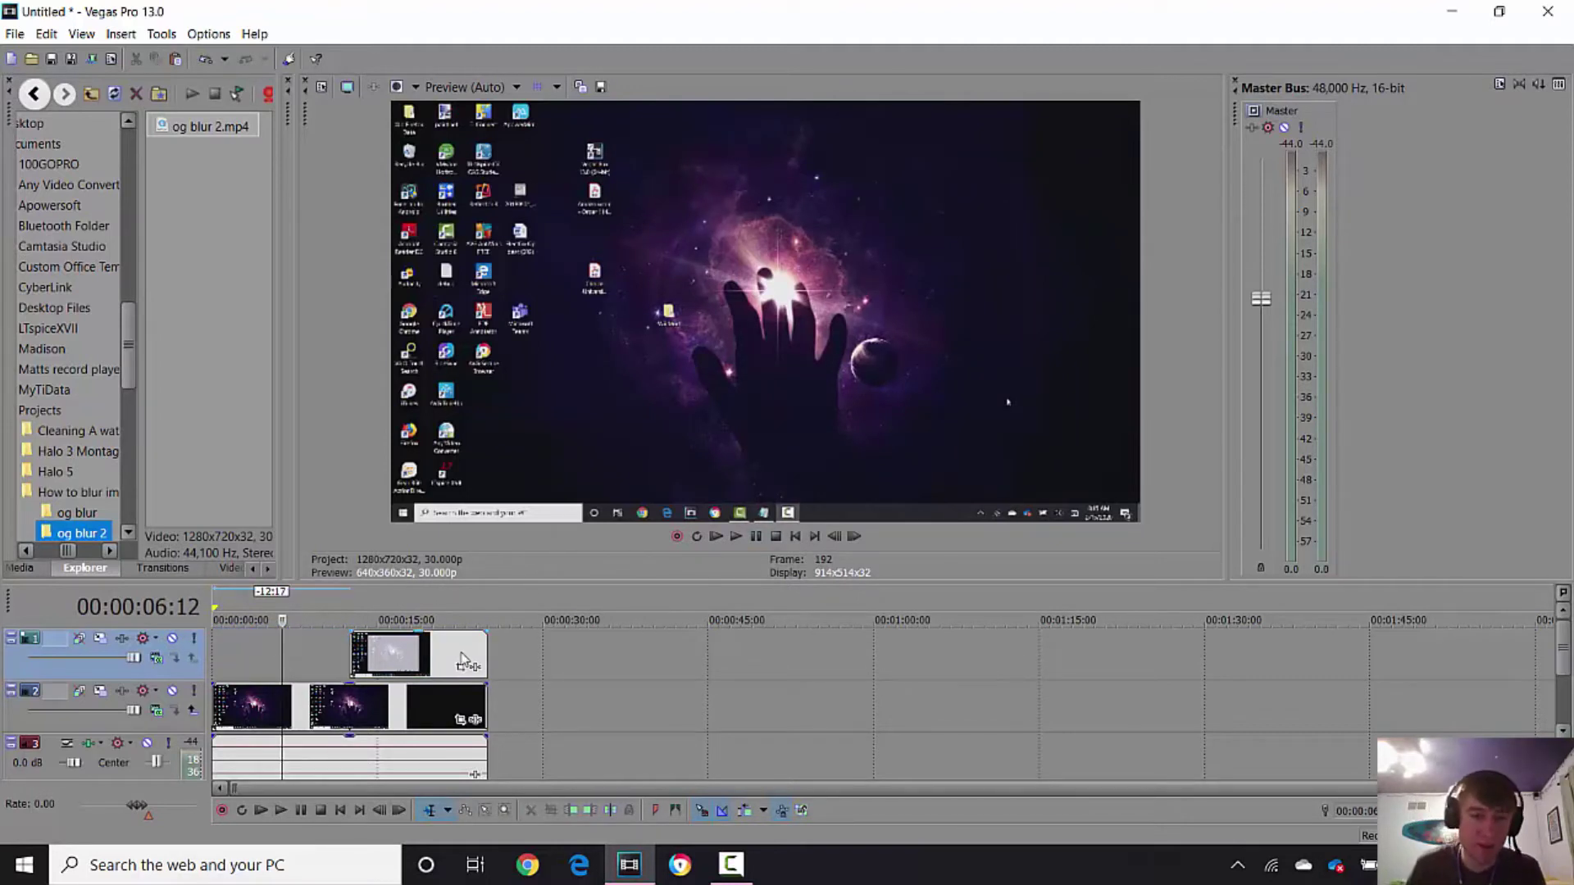
pyautogui.click(353, 656)
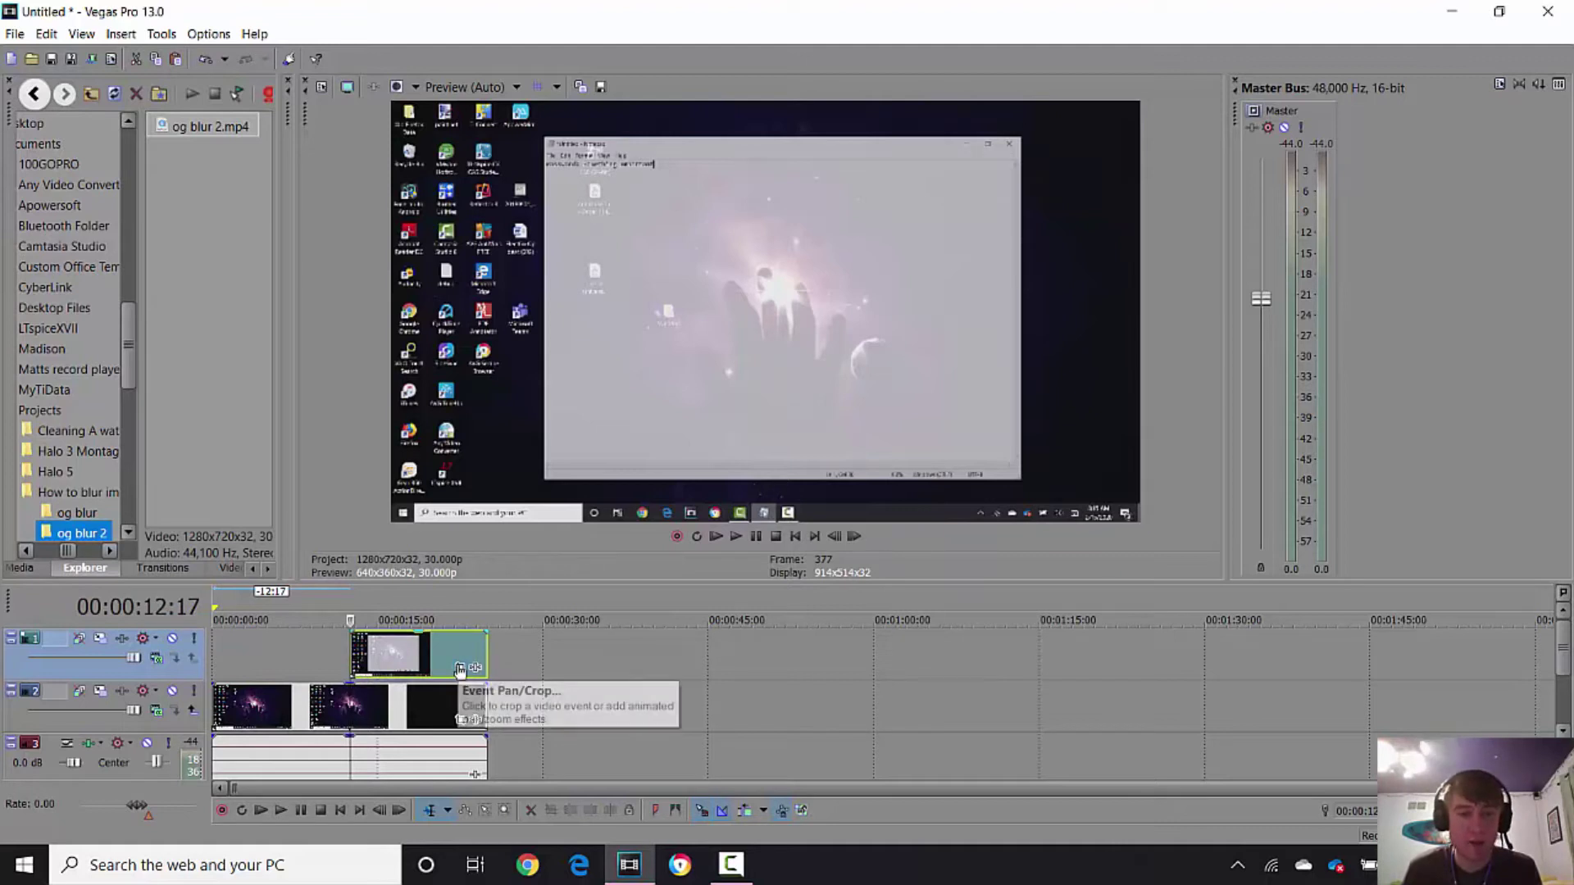
# Step: Open Event Pan/Crop for the top-track clip in a maximized, zoomed-in window
pyautogui.click(461, 668)
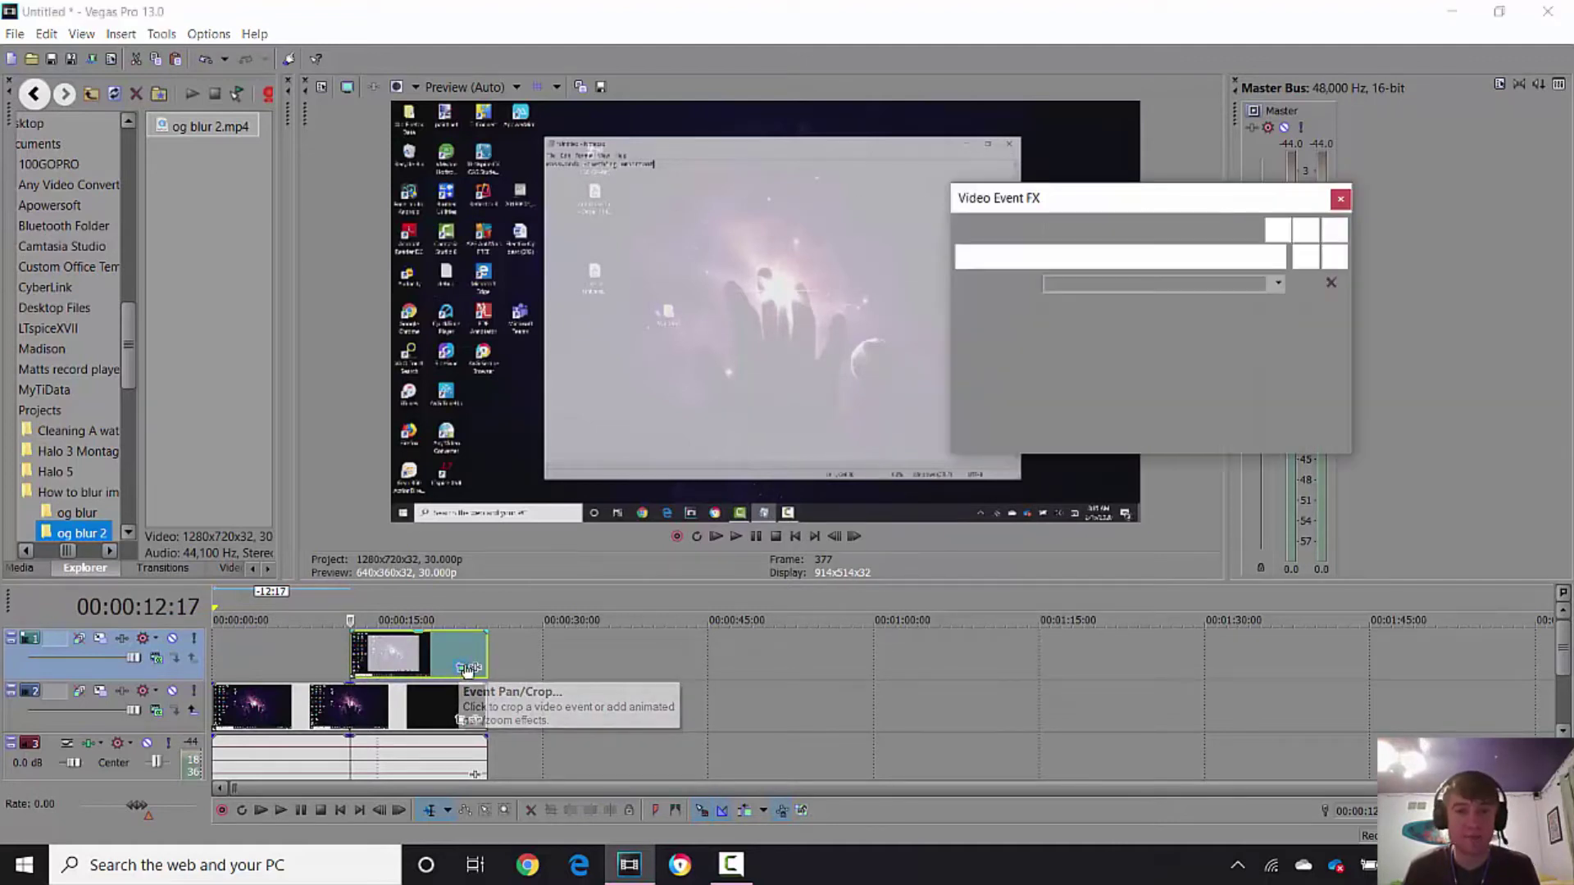
pyautogui.doubleClick(1170, 205)
pyautogui.moveTo(1163, 200); pyautogui.dragTo(236, 36)
pyautogui.scroll(5, 898, 444)
pyautogui.scroll(10, 898, 444)
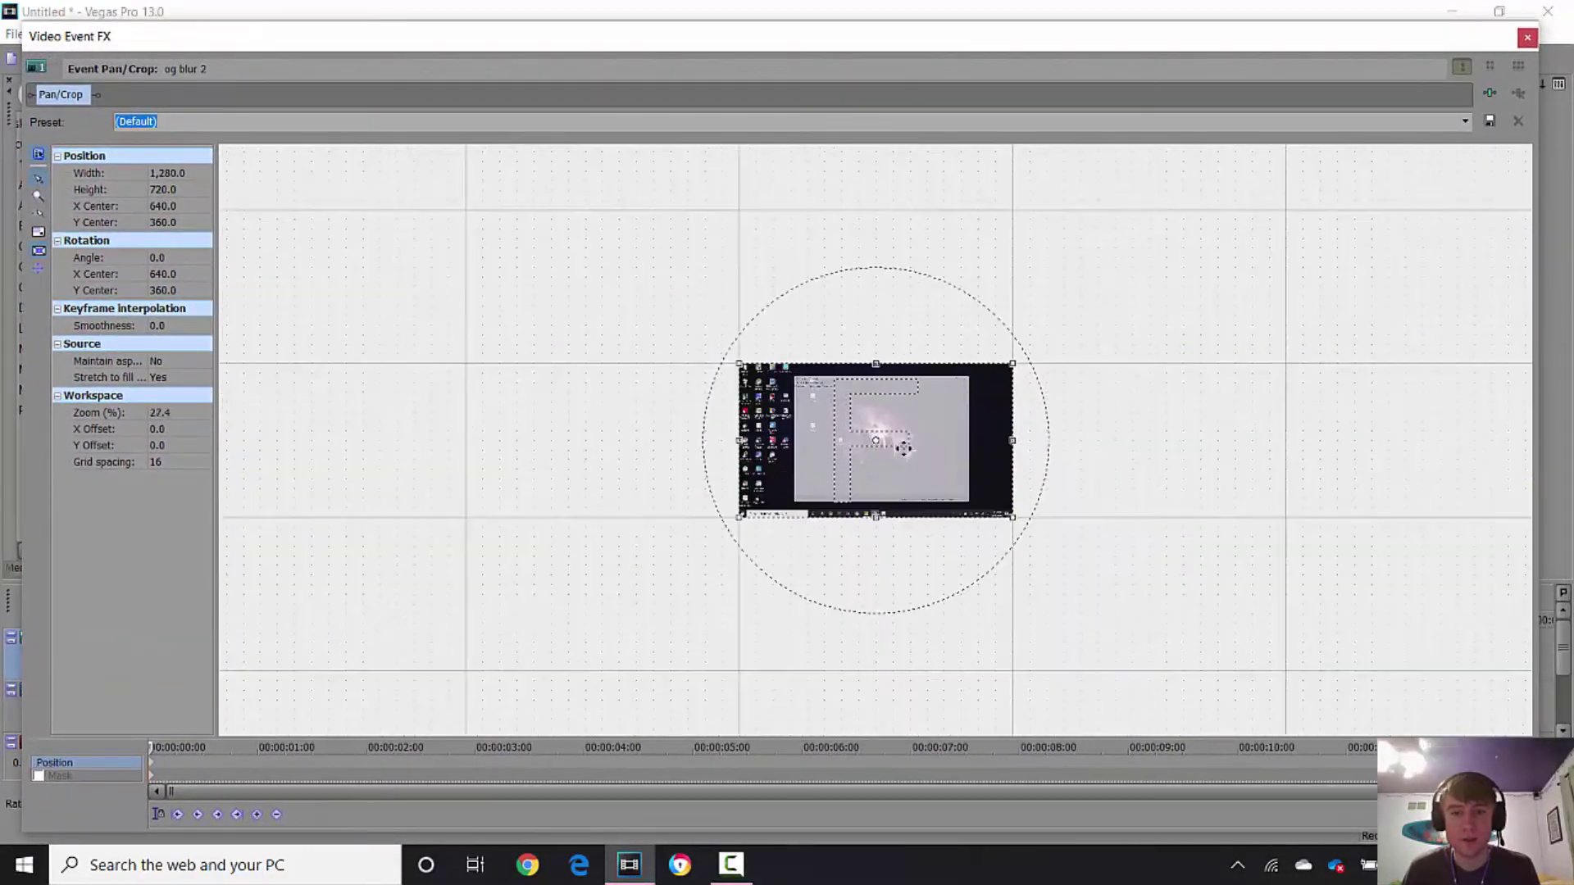
pyautogui.scroll(2, 903, 448)
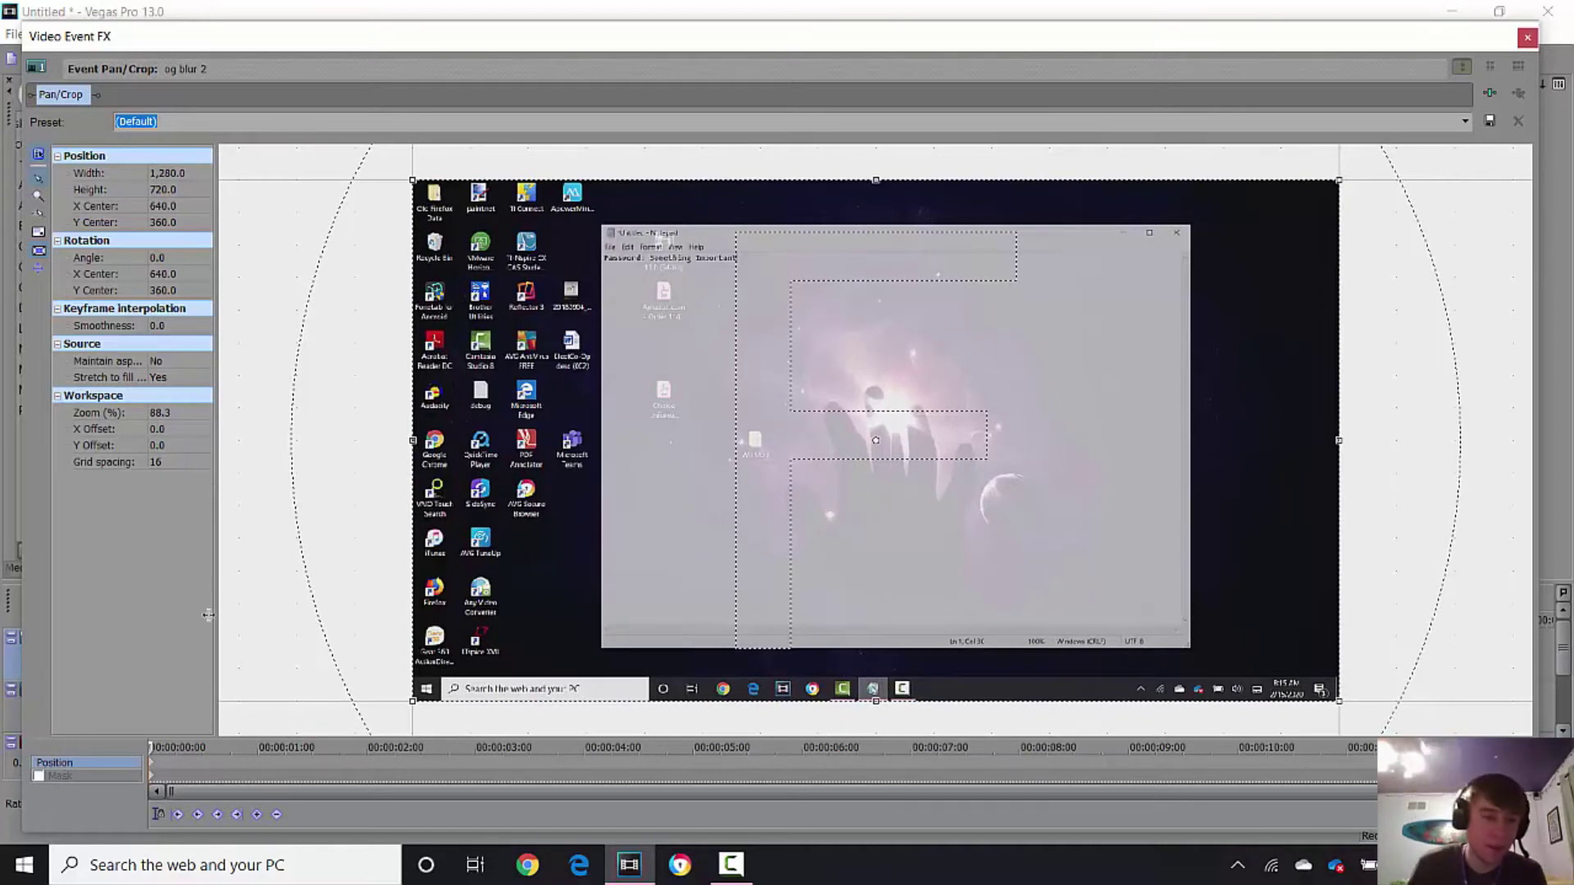
# Step: Enable Mask and draw a rectangle around the Notepad text line, then close Pan/Crop
pyautogui.click(40, 775)
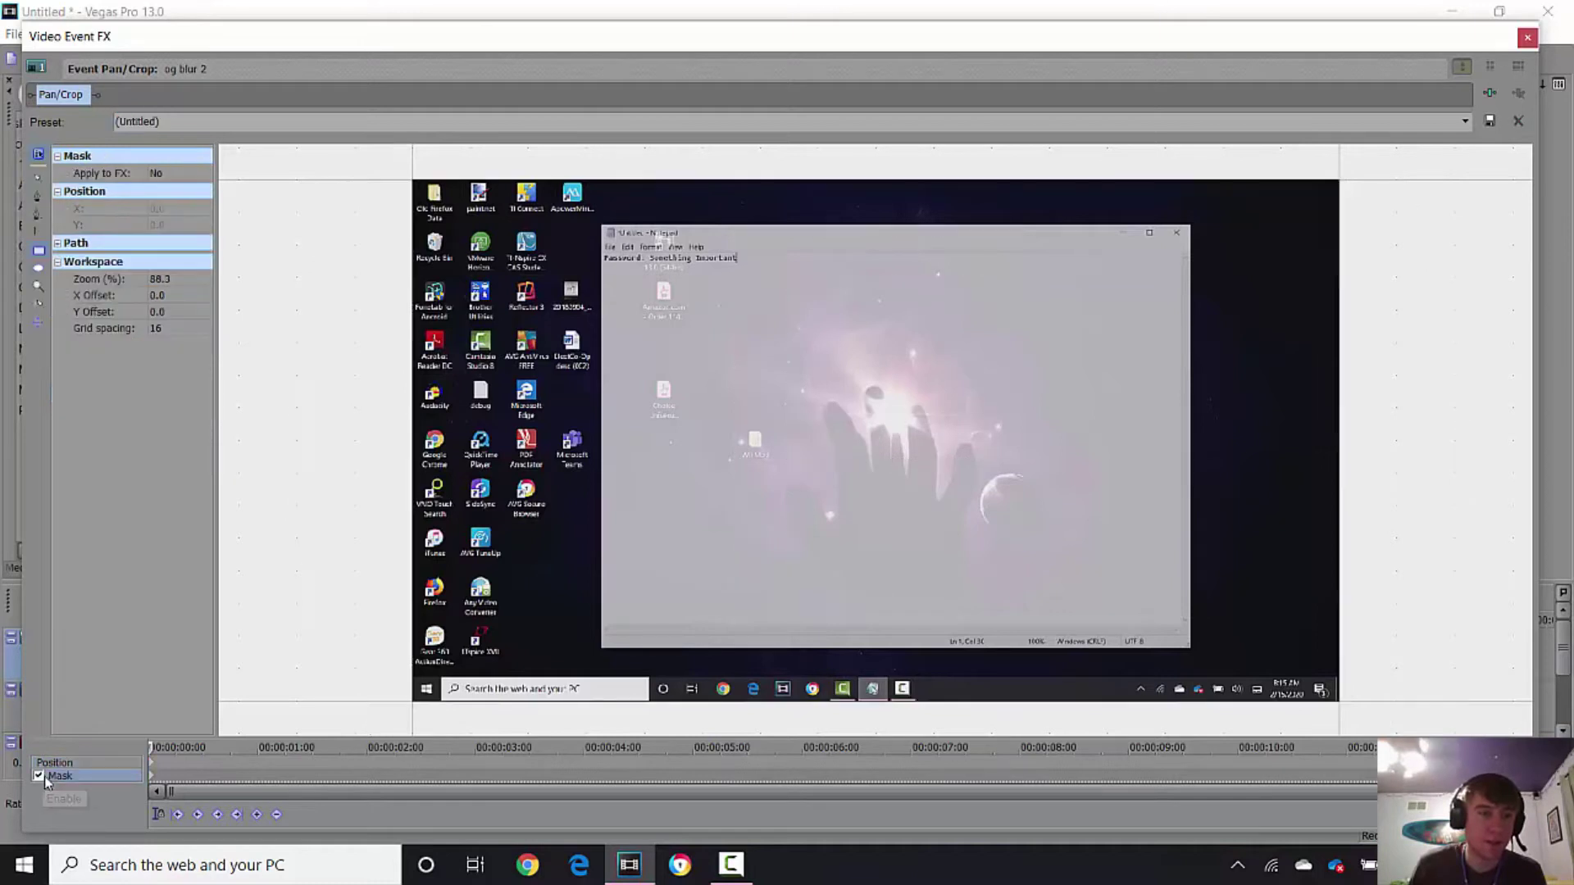
pyautogui.click(40, 248)
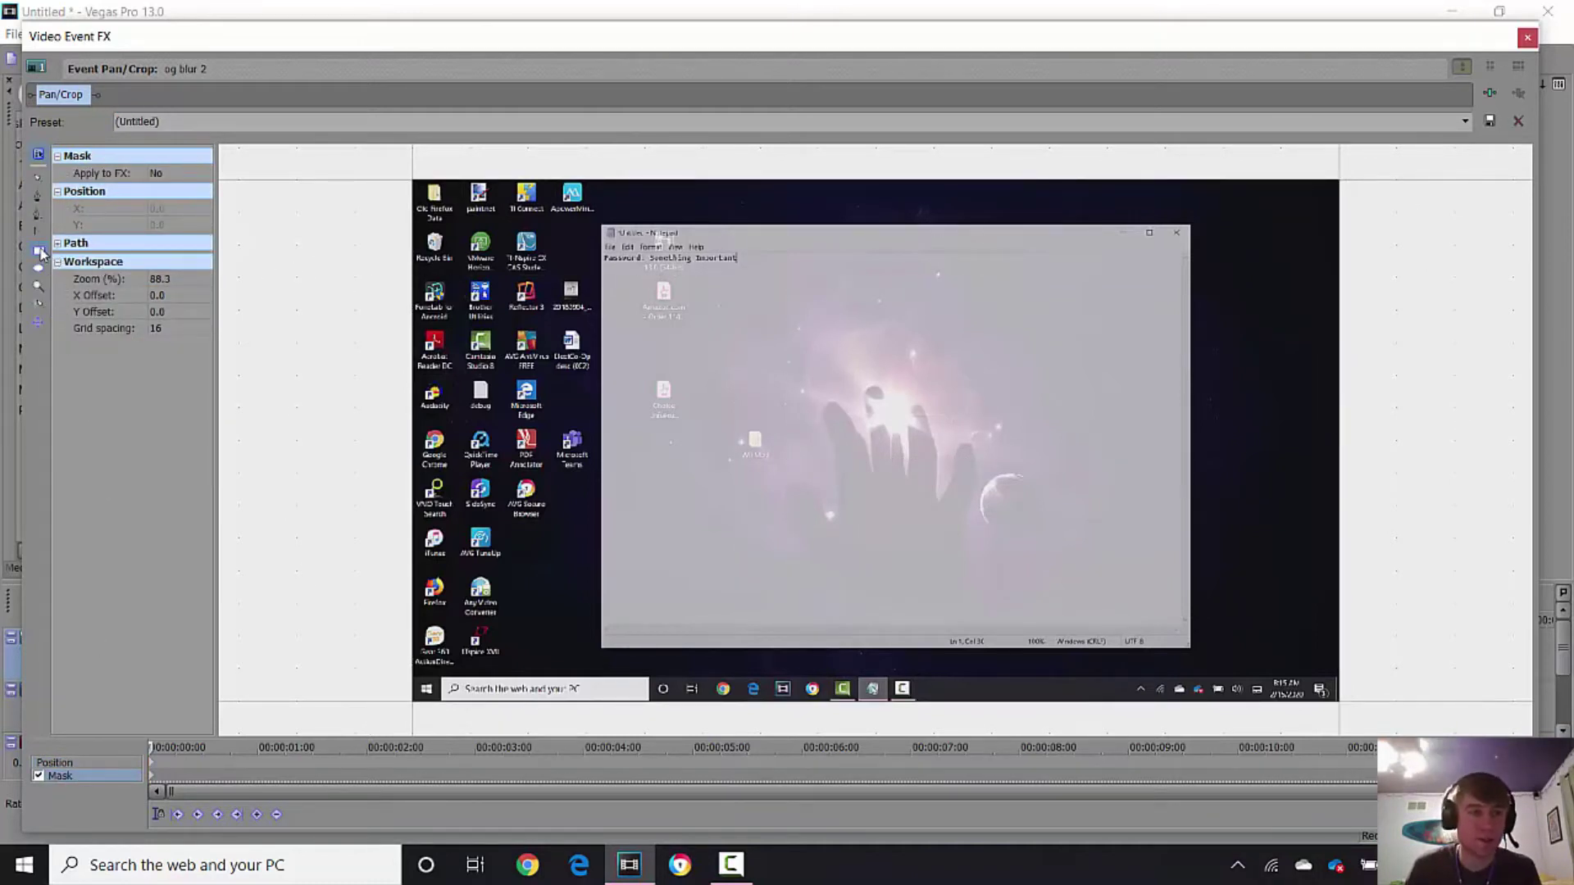
pyautogui.click(39, 250)
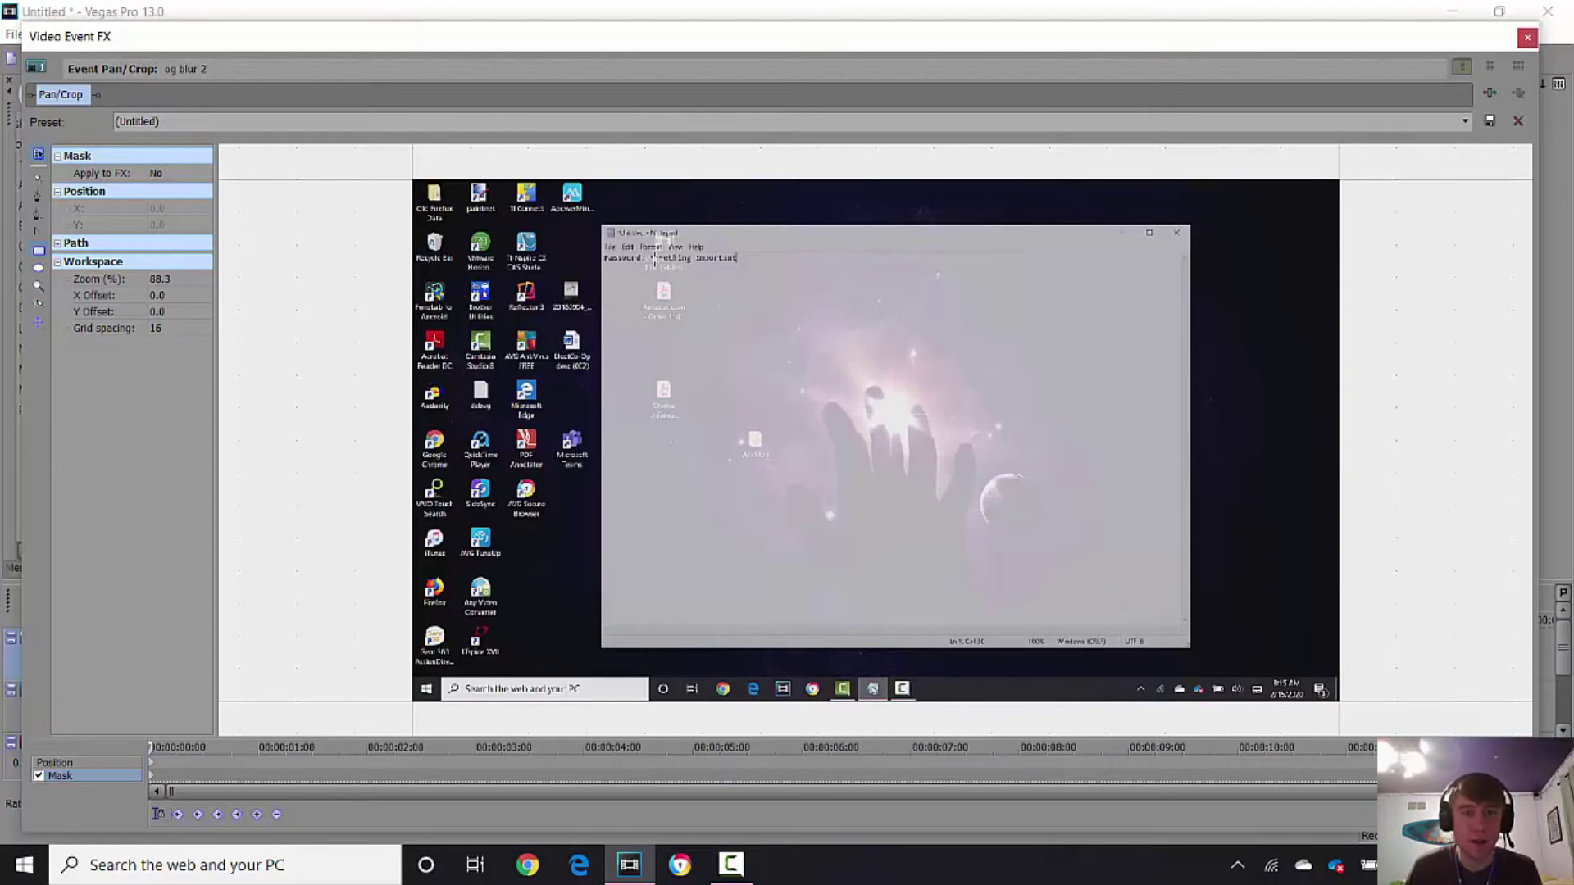
pyautogui.moveTo(647, 252); pyautogui.dragTo(743, 266)
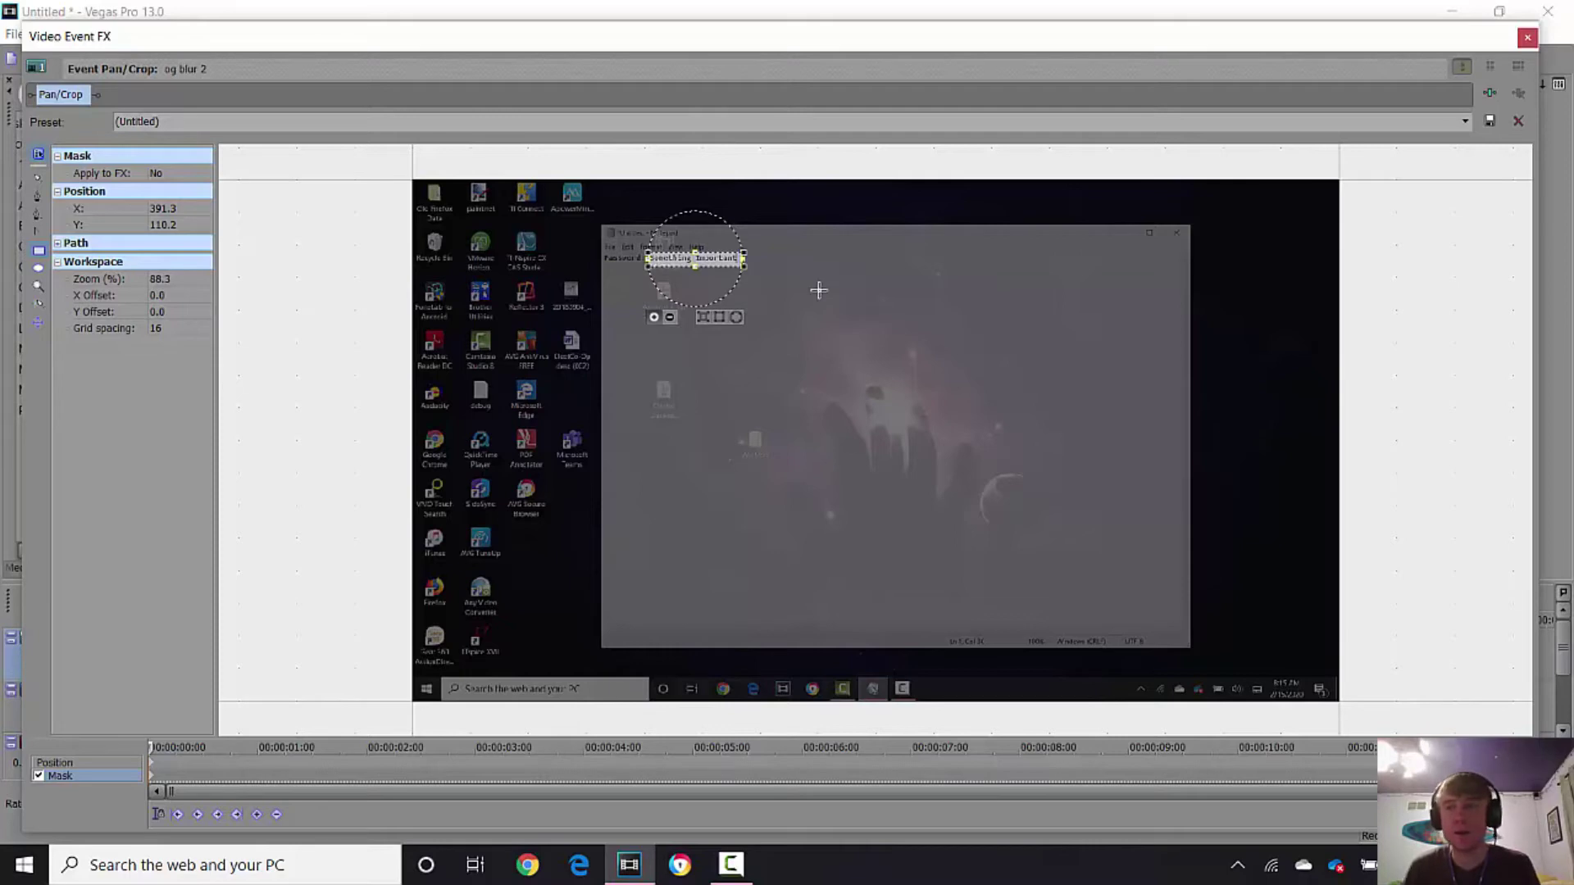
pyautogui.click(1526, 38)
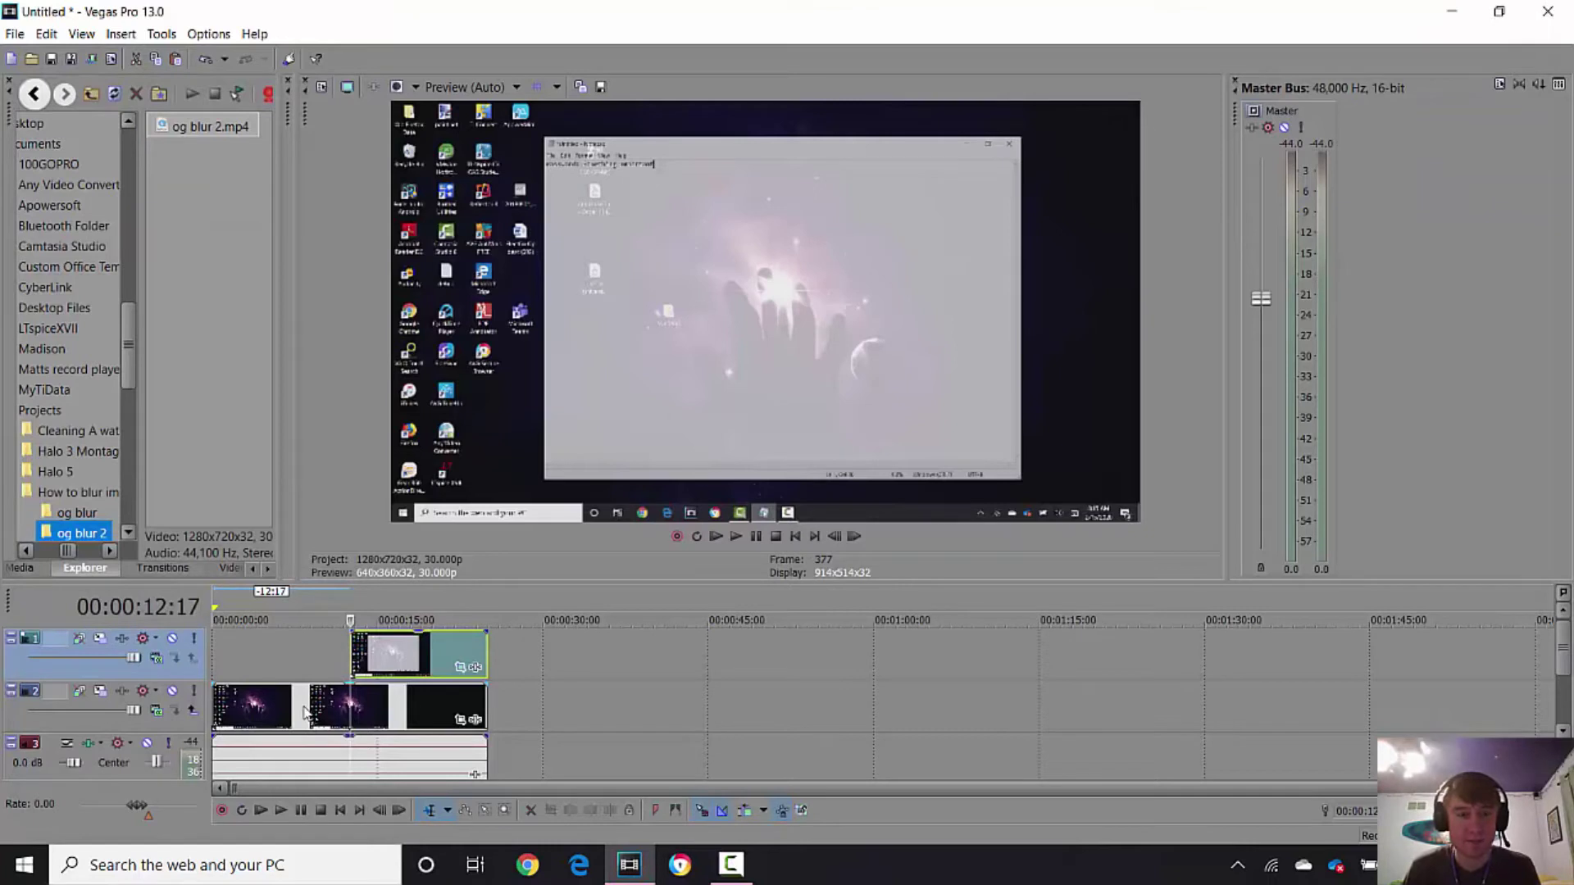
# Step: Shift the track 2 video about 25 seconds later, past the end of the top clip
pyautogui.moveTo(317, 708); pyautogui.dragTo(539, 697)
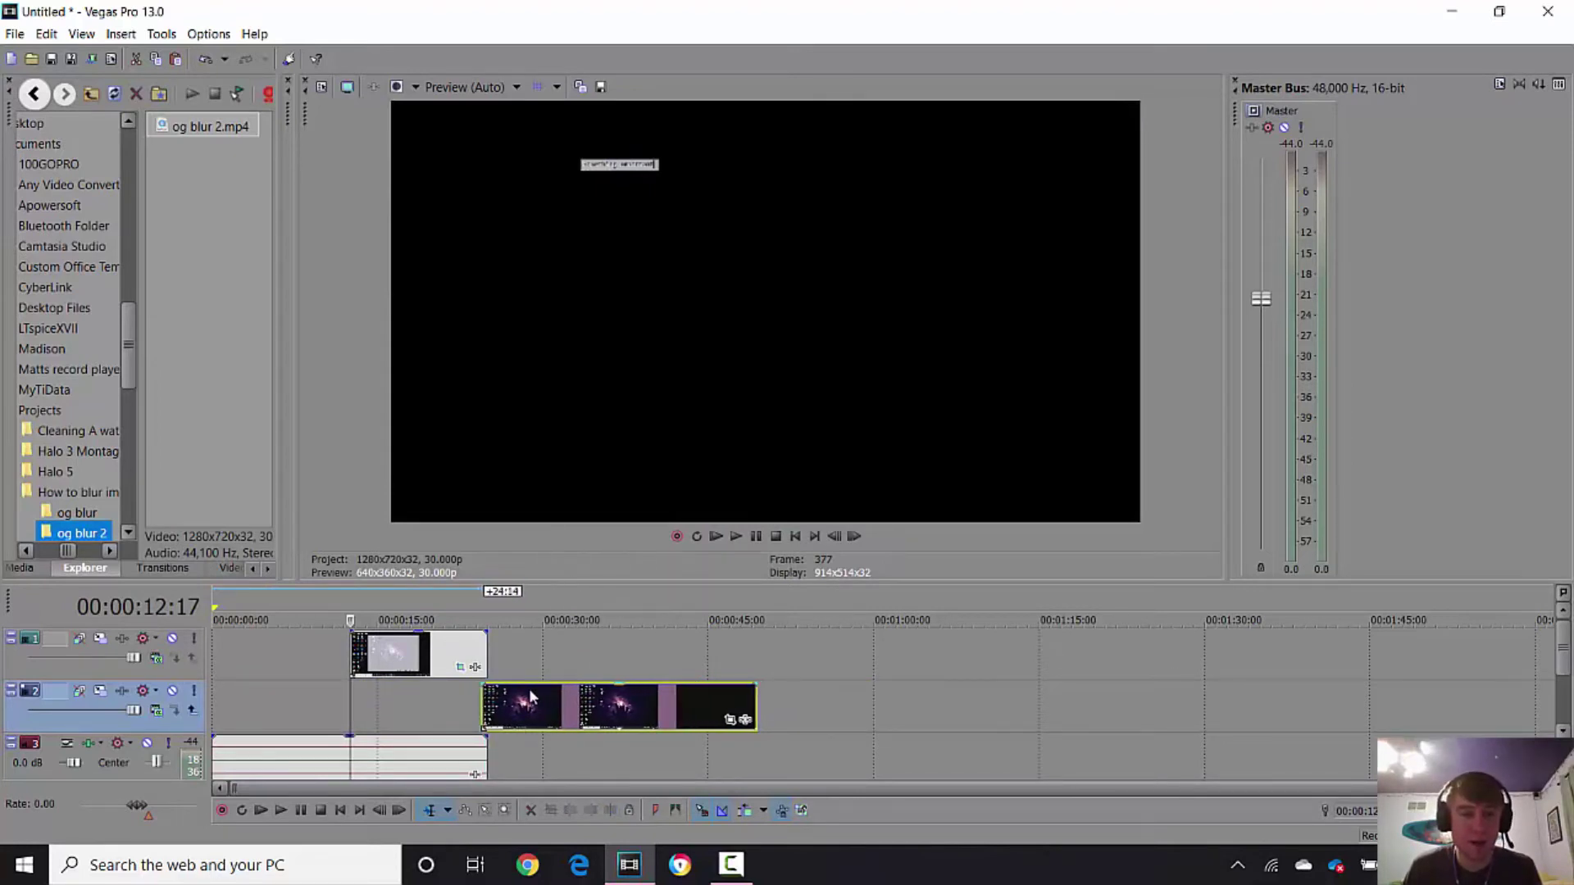
pyautogui.moveTo(401, 720); pyautogui.dragTo(586, 697)
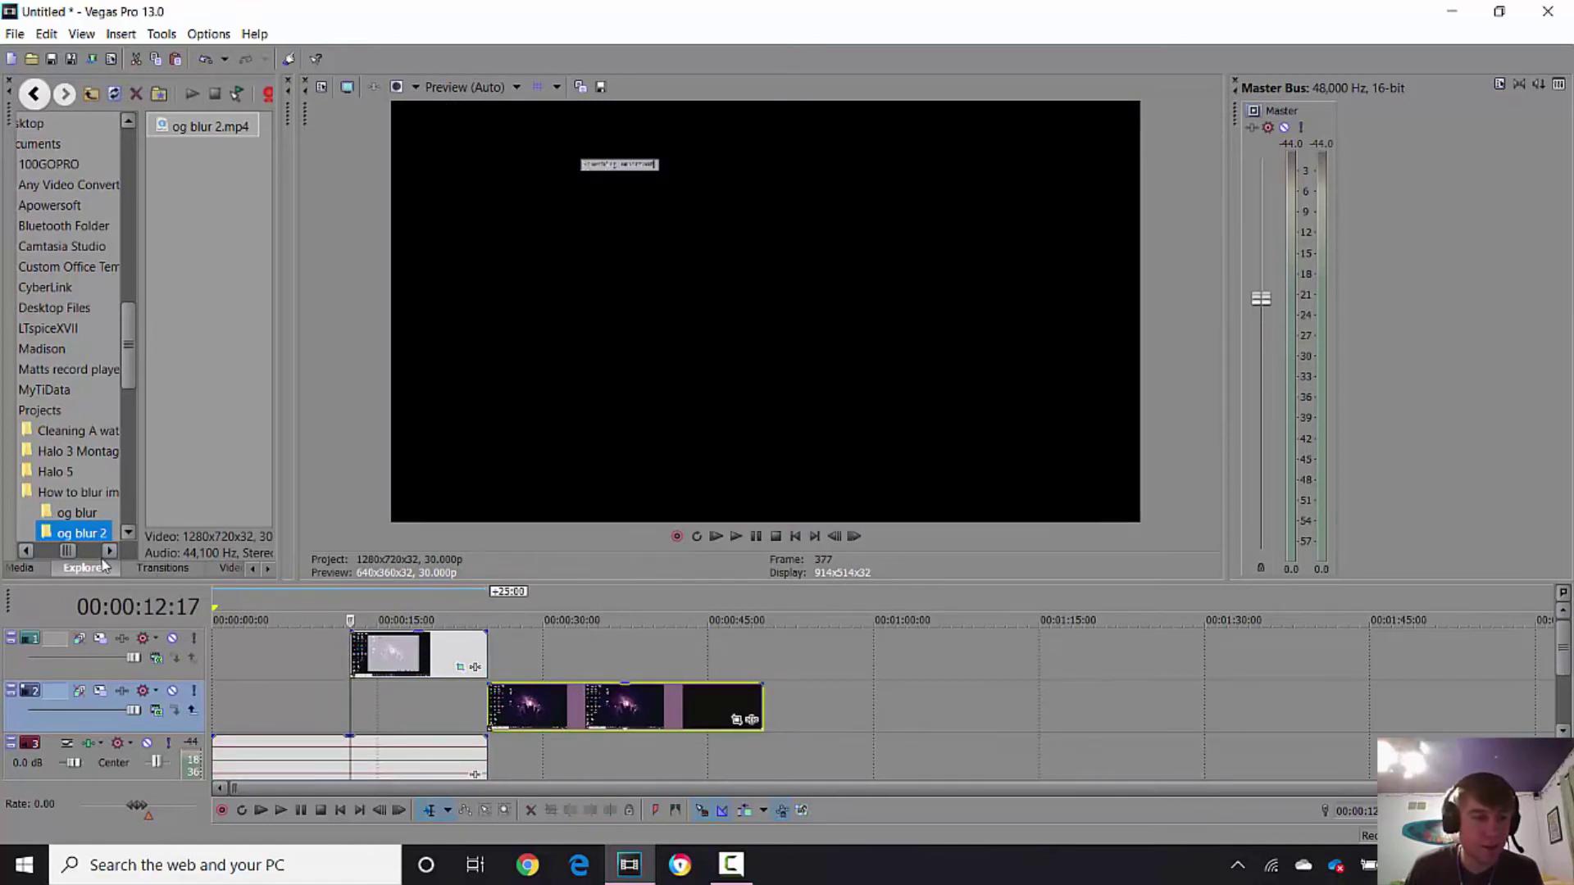
pyautogui.click(266, 569)
# Step: Drag the Pixelate Default preset from Video FX onto the top-track clip
pyautogui.click(204, 568)
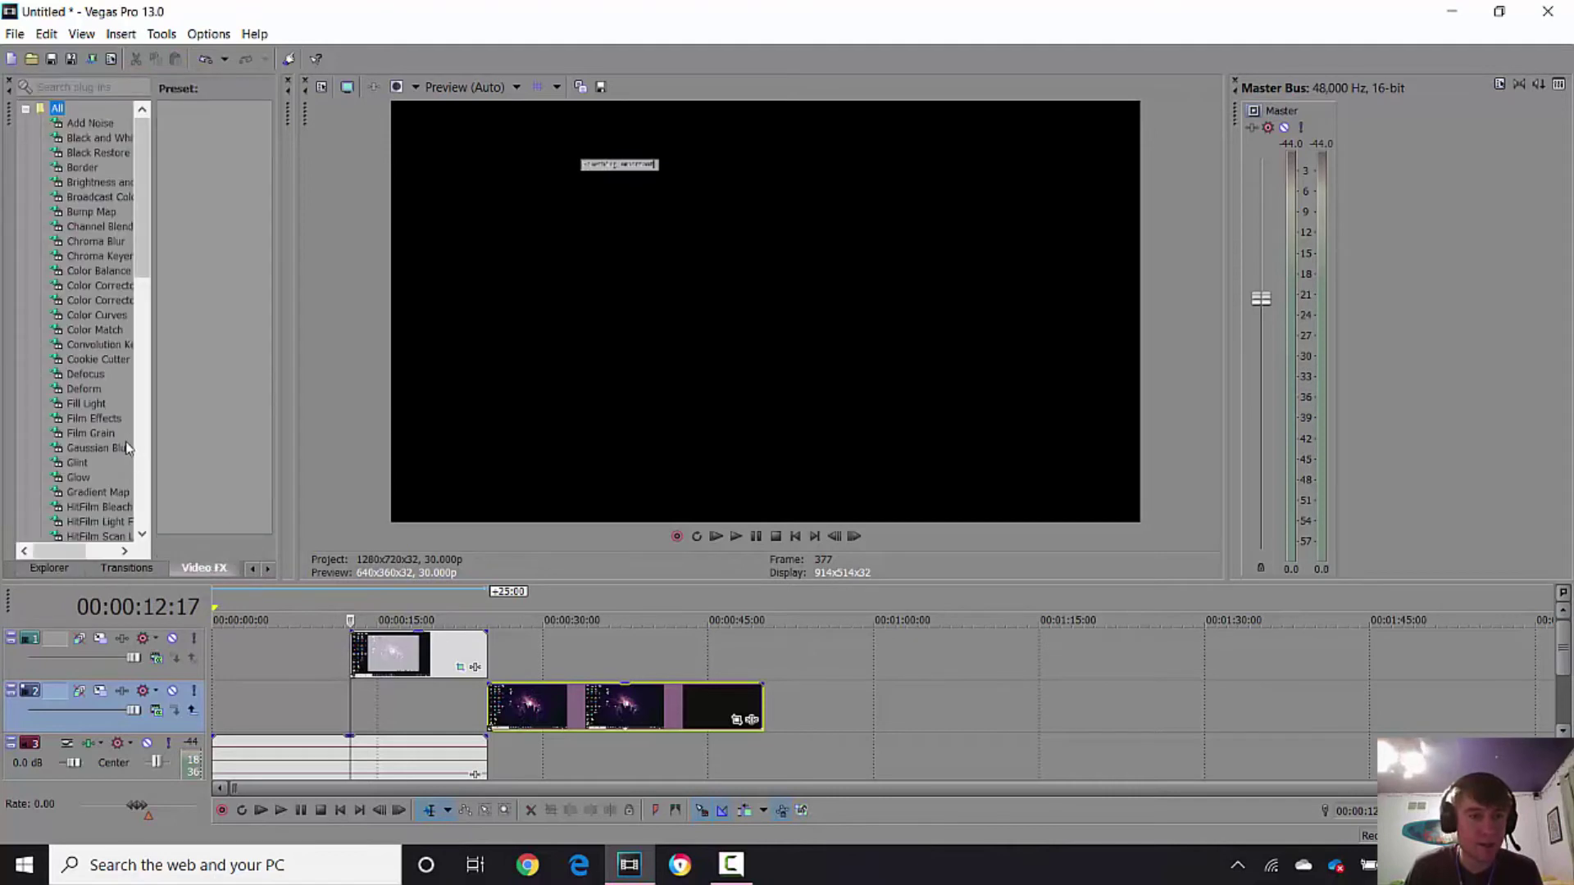
pyautogui.scroll(-6, 81, 382)
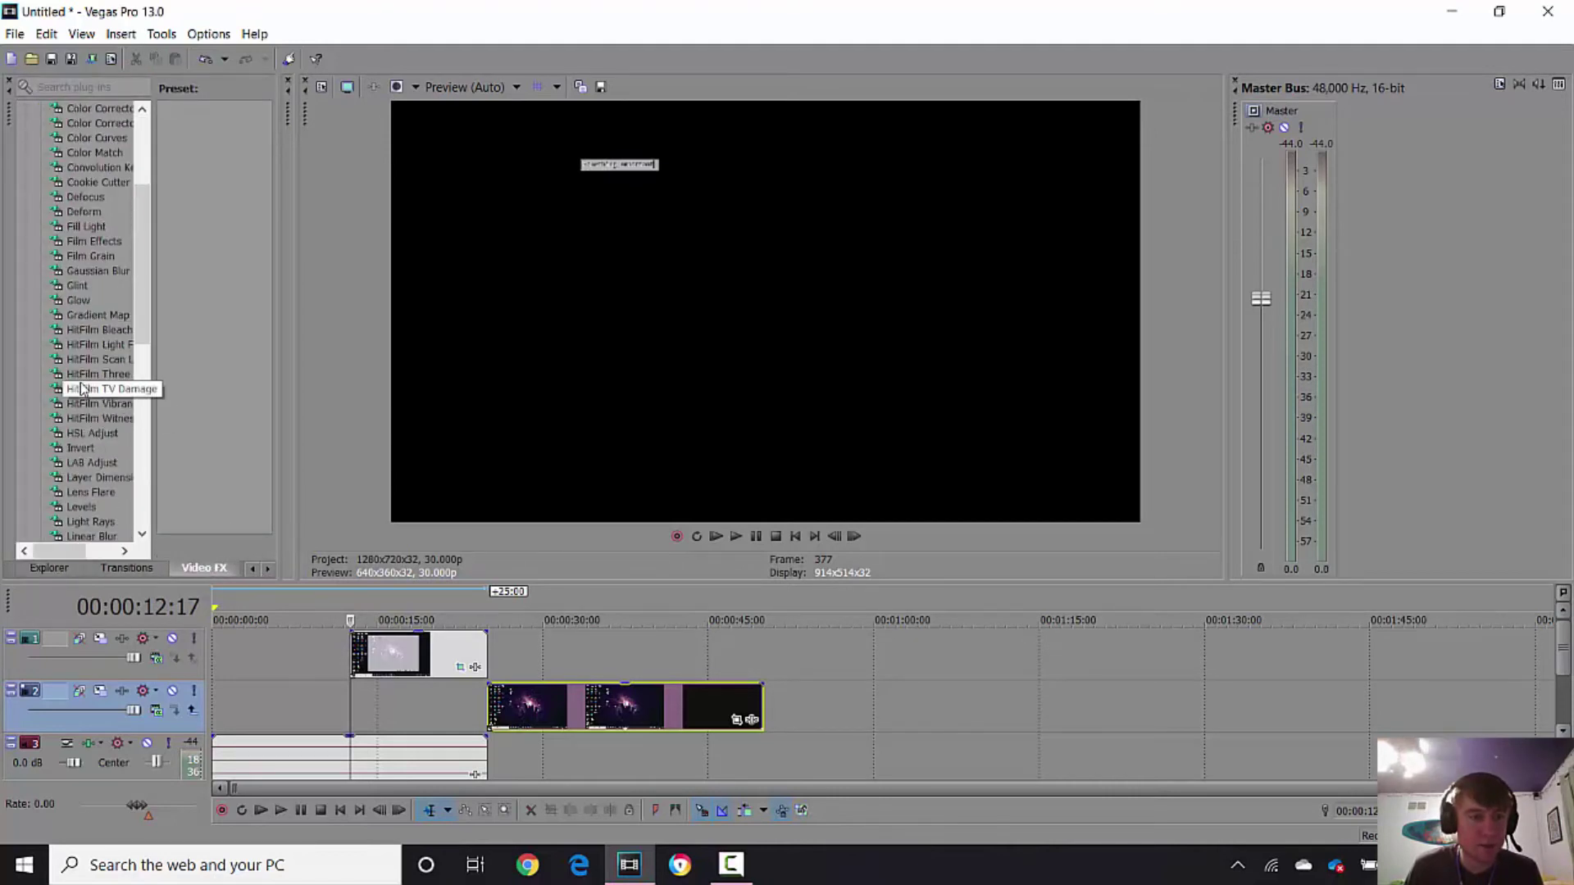
pyautogui.scroll(-2, 81, 382)
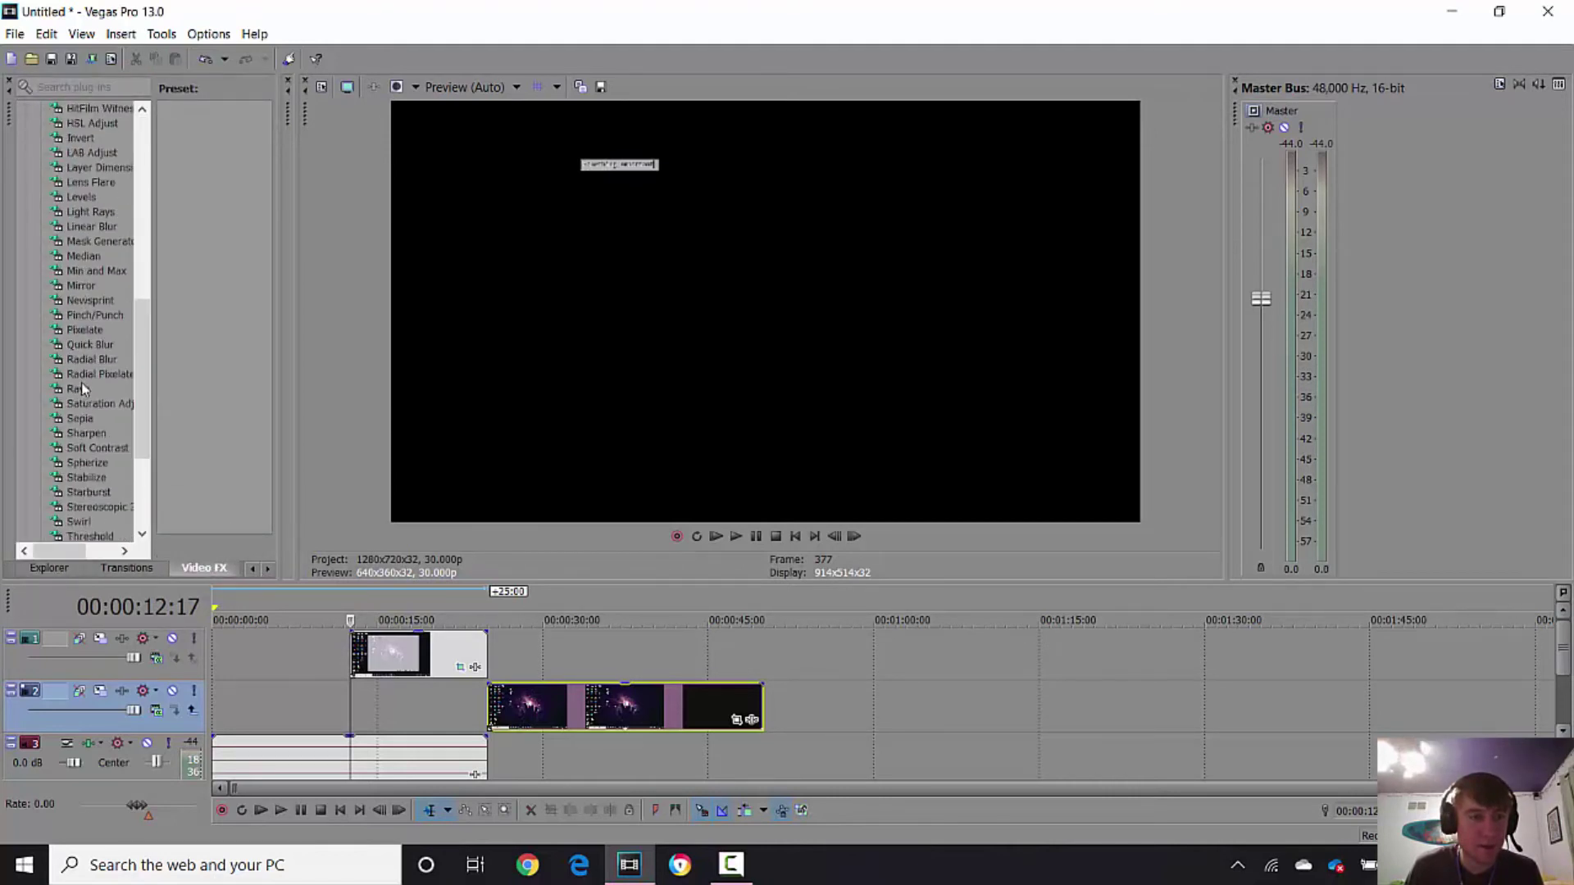
pyautogui.scroll(-1, 81, 382)
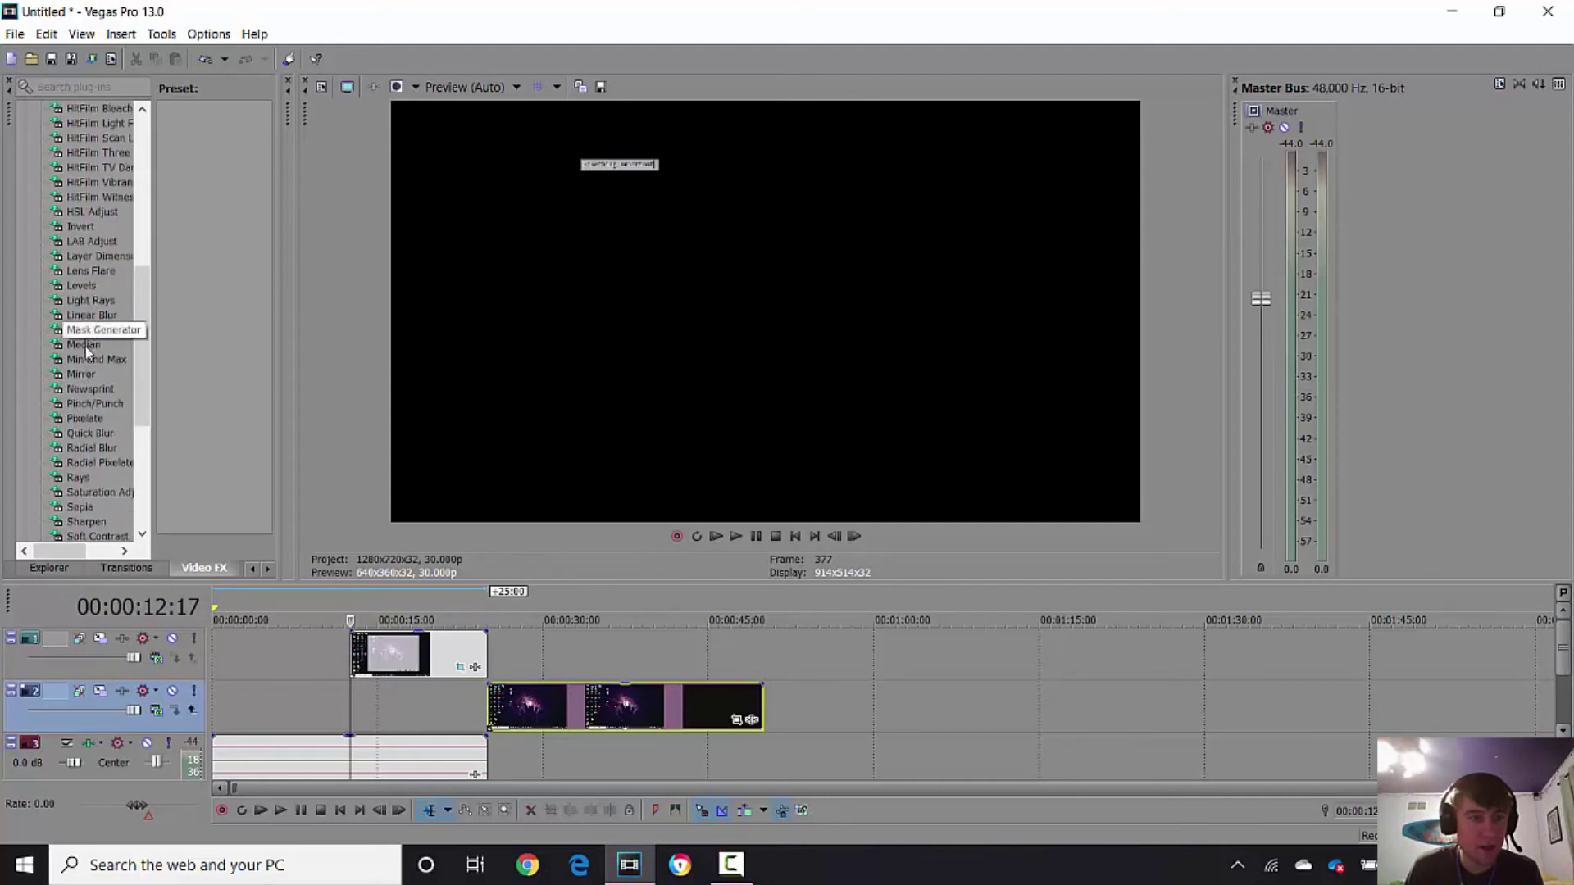
pyautogui.click(84, 419)
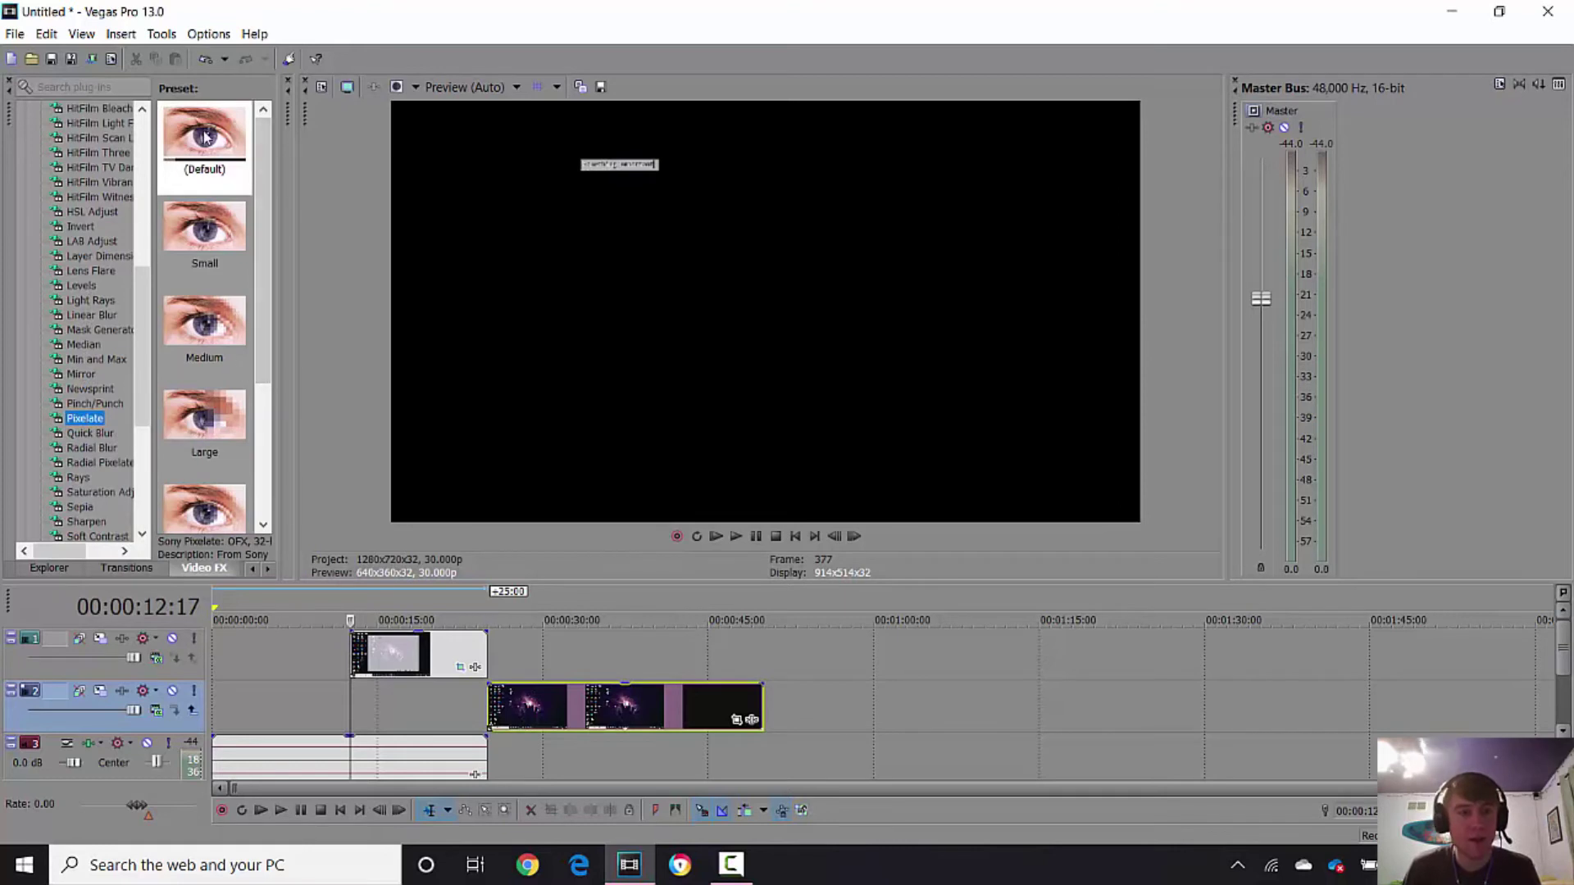
pyautogui.moveTo(205, 136); pyautogui.dragTo(388, 651)
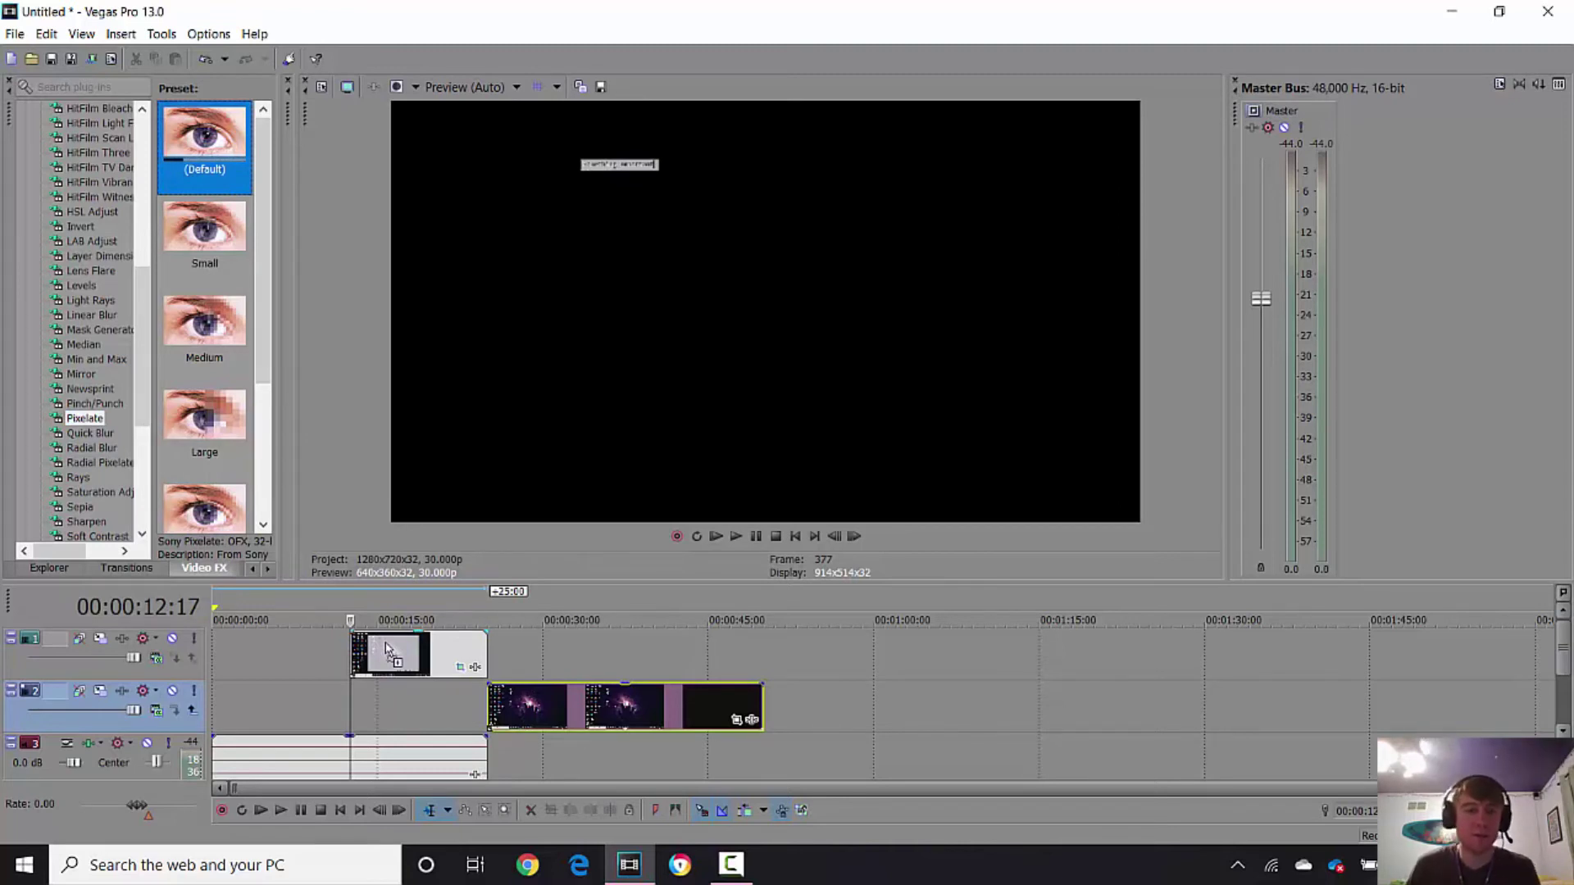
pyautogui.moveTo(388, 649); pyautogui.dragTo(386, 643)
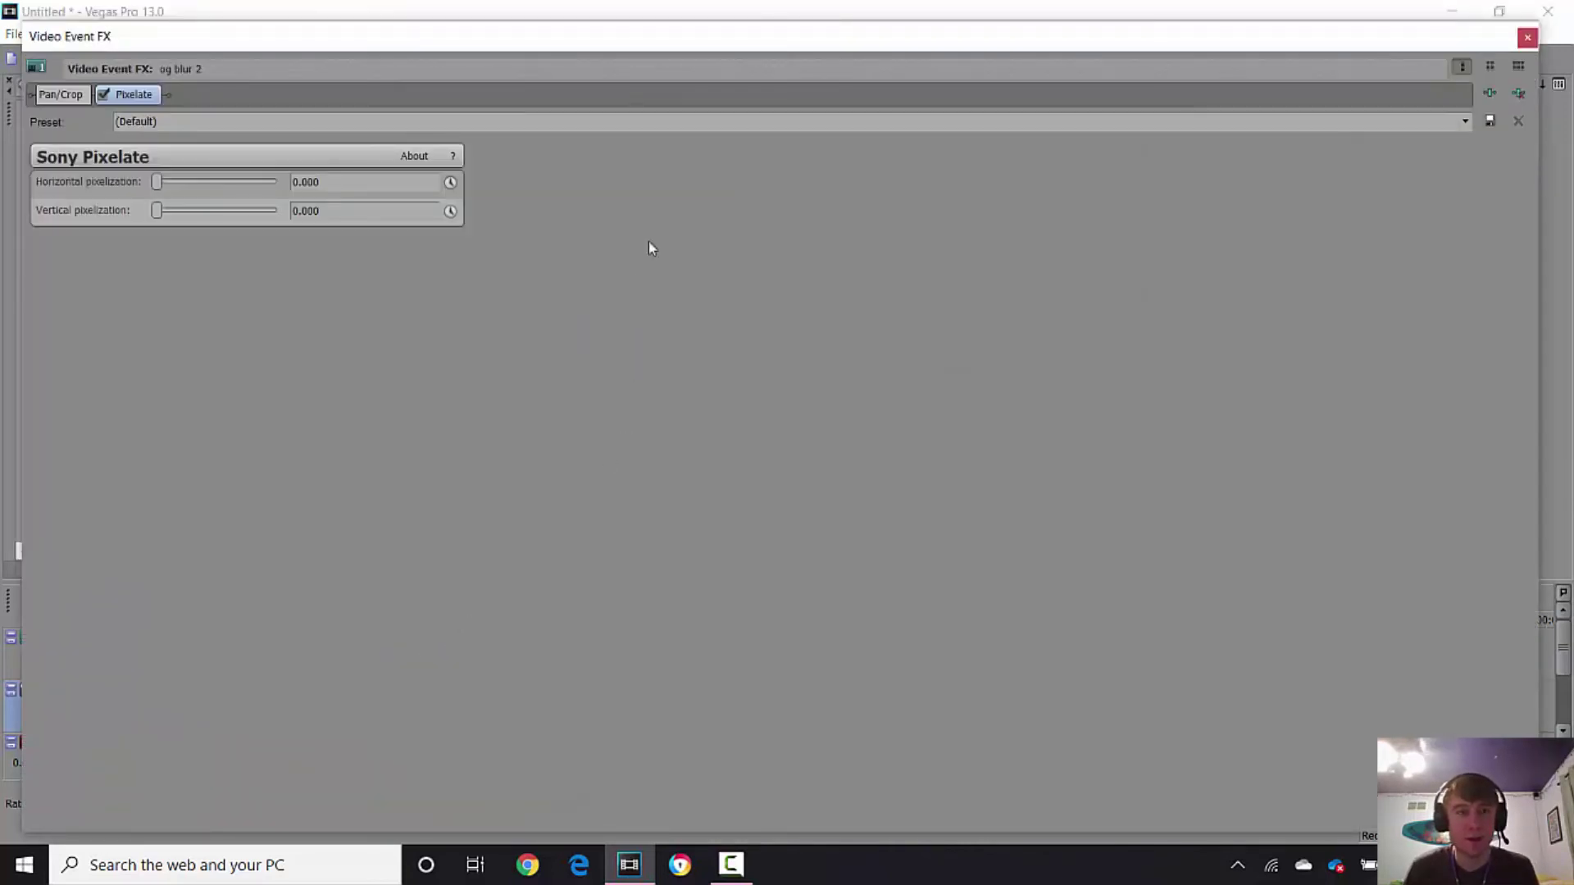
# Step: Set Sony Pixelate to 0.619 horizontal, 0.415 vertical; move track 2's clip back to 00:00:00
pyautogui.doubleClick(744, 43)
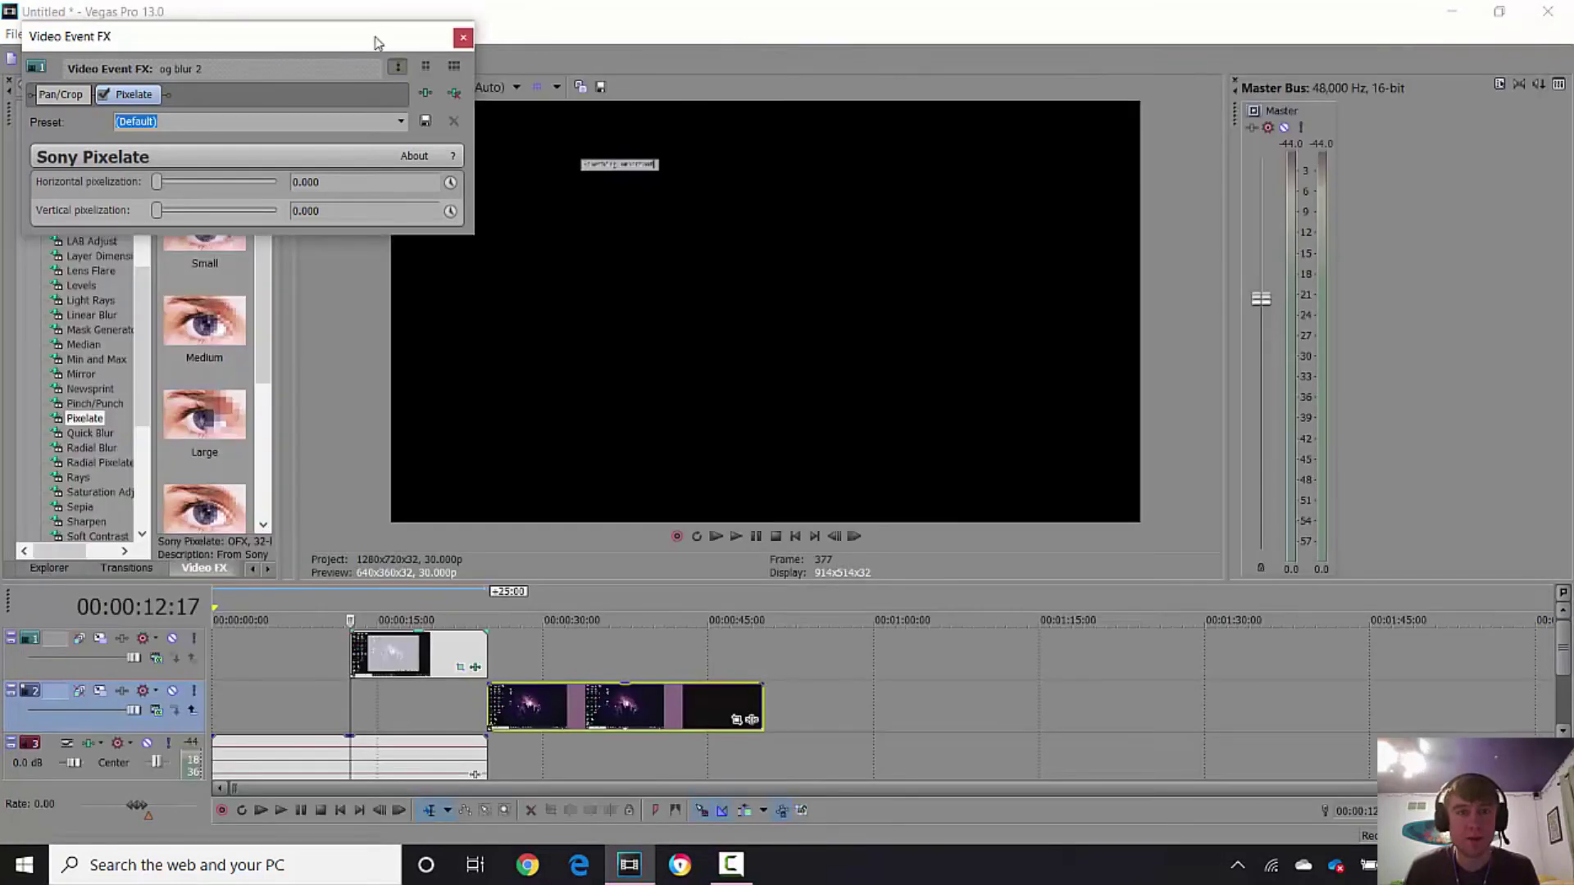
pyautogui.moveTo(348, 41); pyautogui.dragTo(1130, 126)
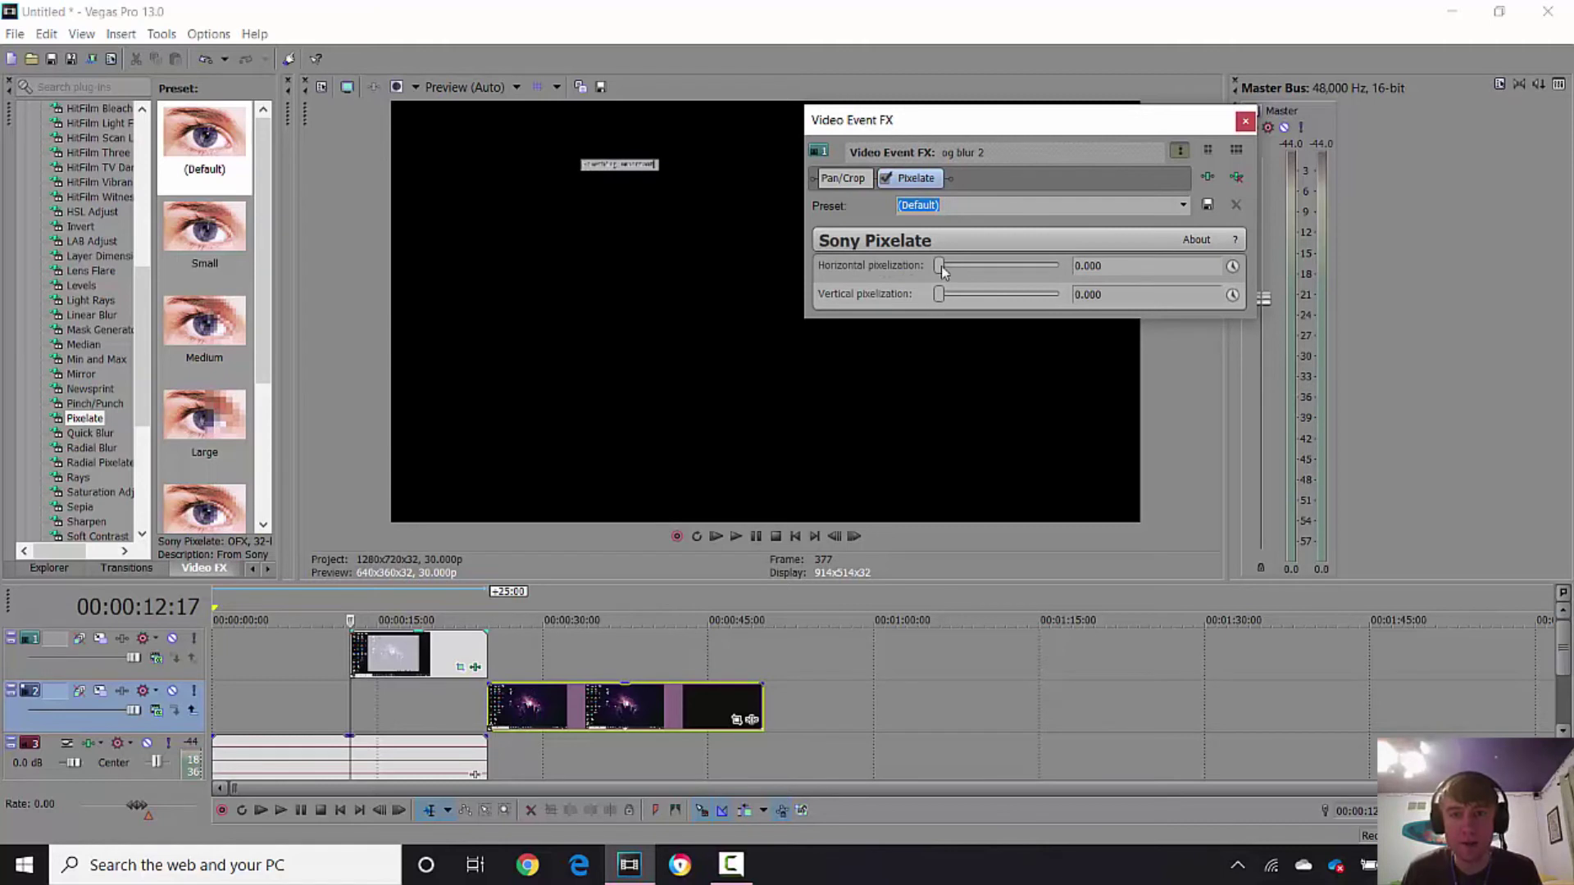
pyautogui.moveTo(959, 270); pyautogui.dragTo(1076, 266)
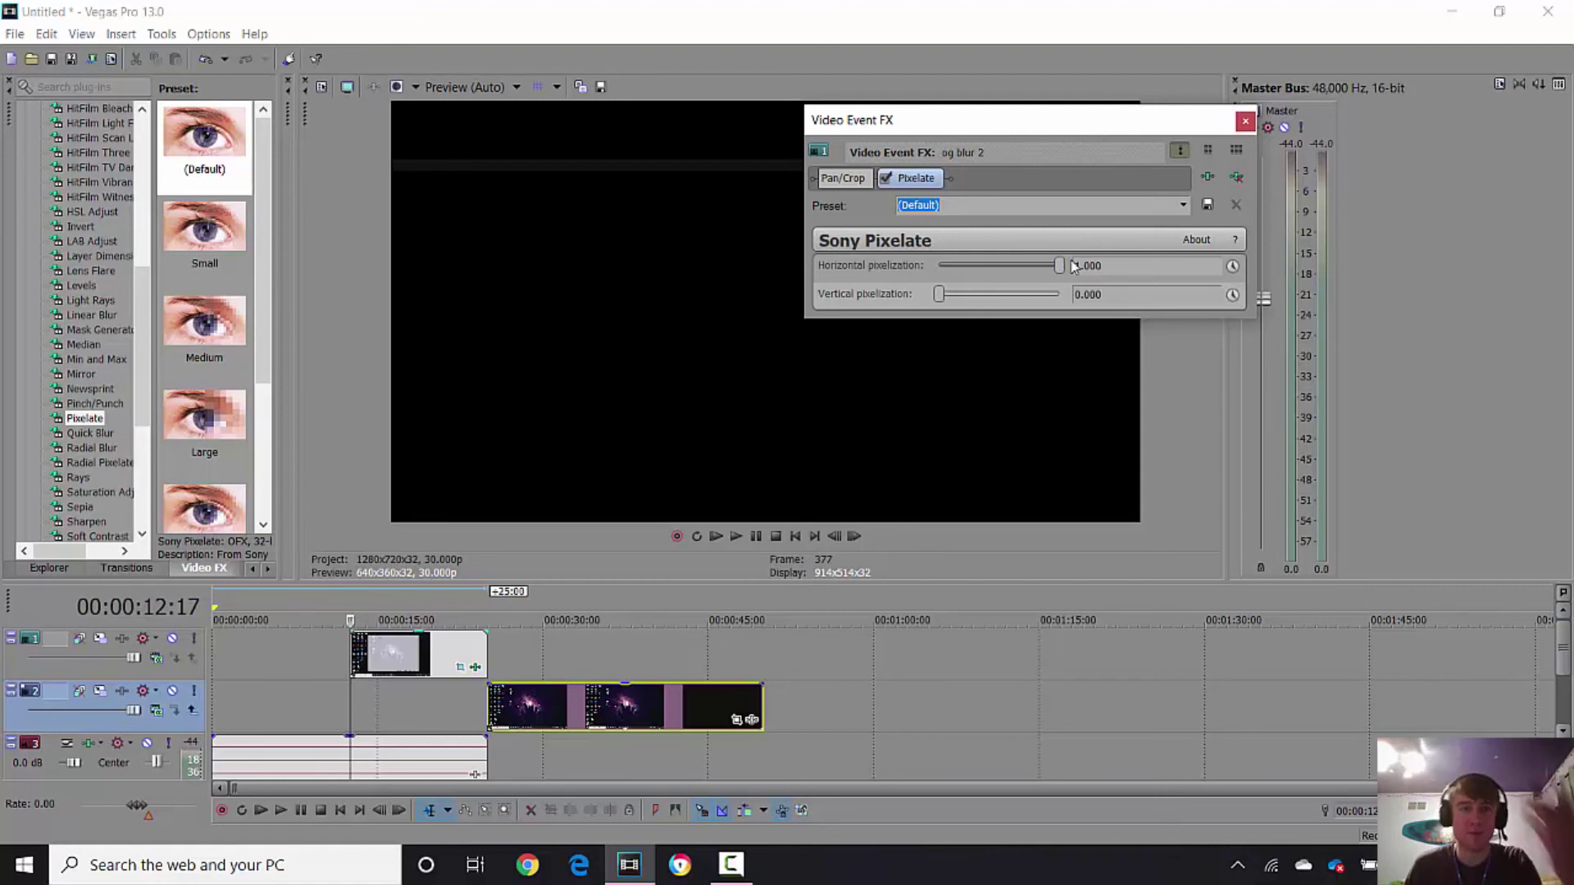
pyautogui.moveTo(1062, 268); pyautogui.dragTo(991, 300)
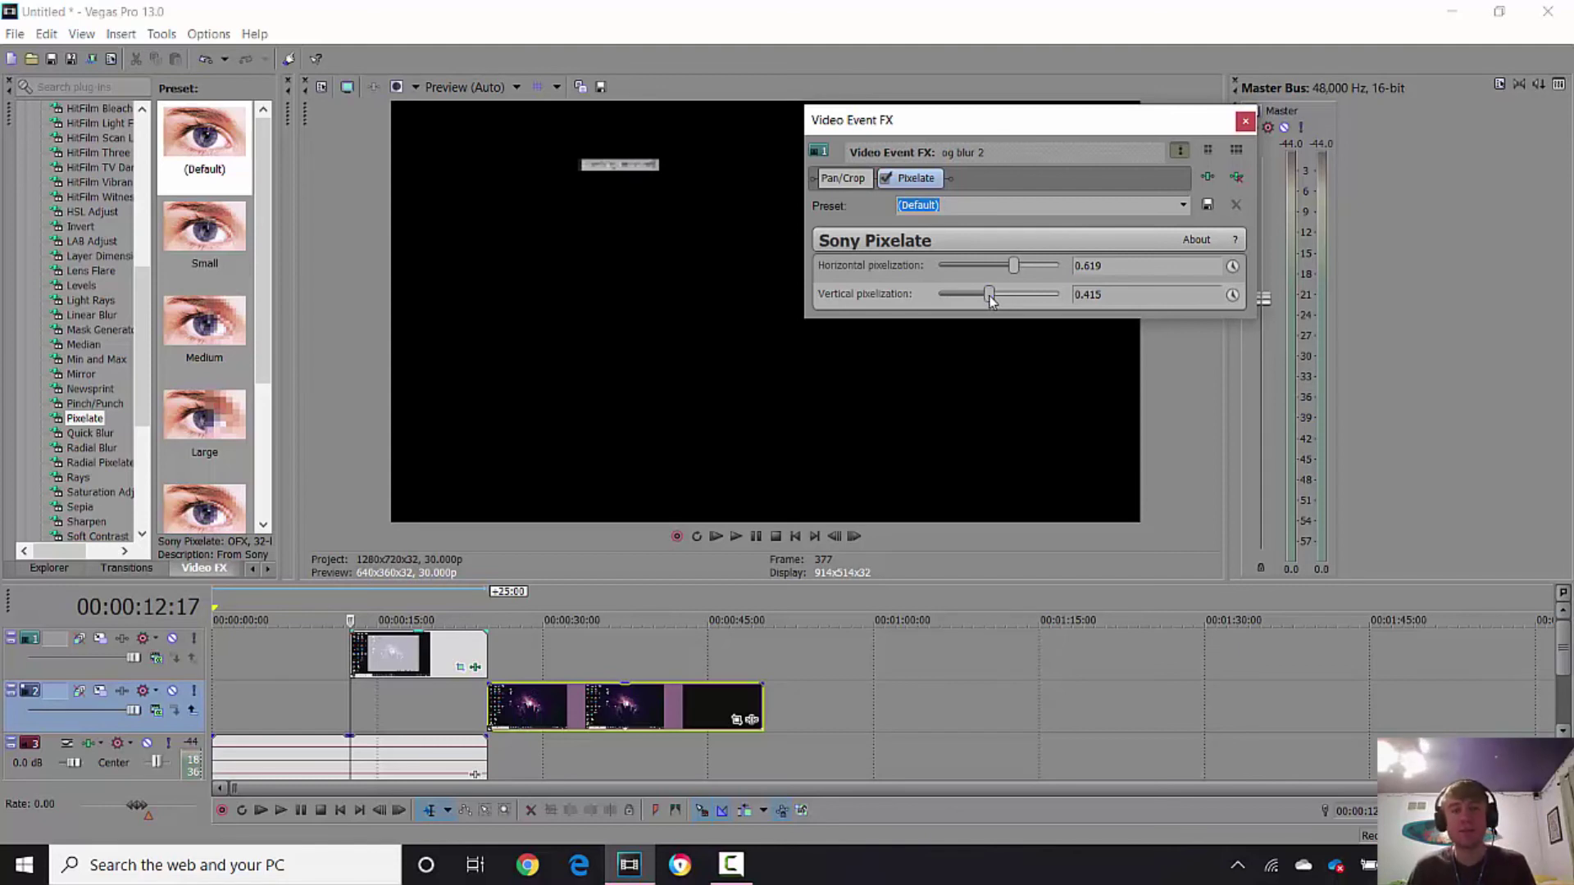
pyautogui.click(1245, 122)
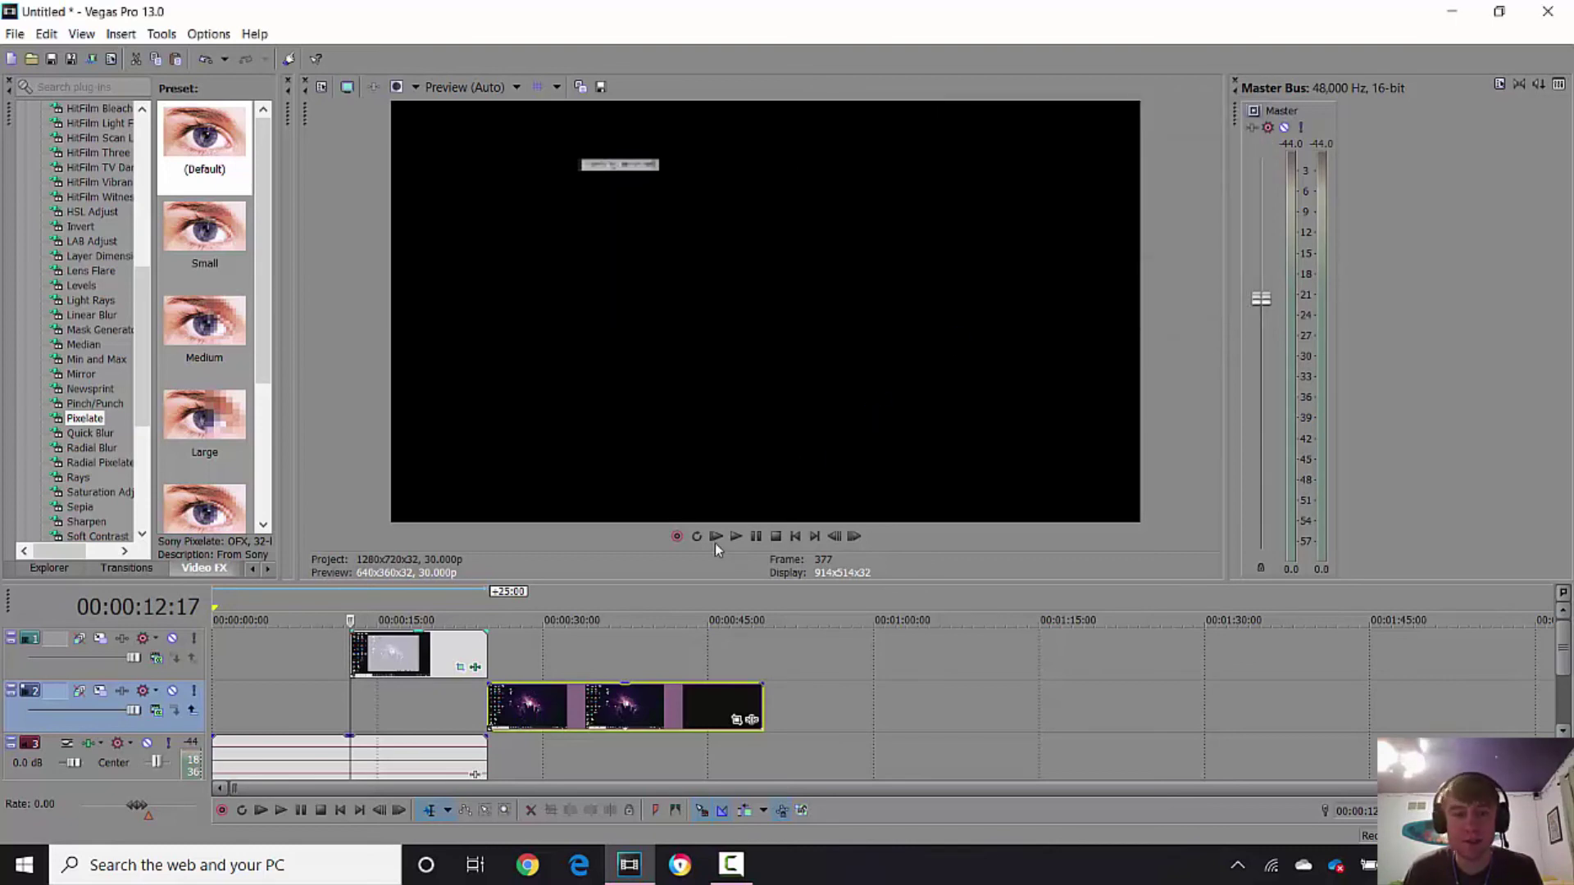
pyautogui.moveTo(545, 705); pyautogui.dragTo(397, 711)
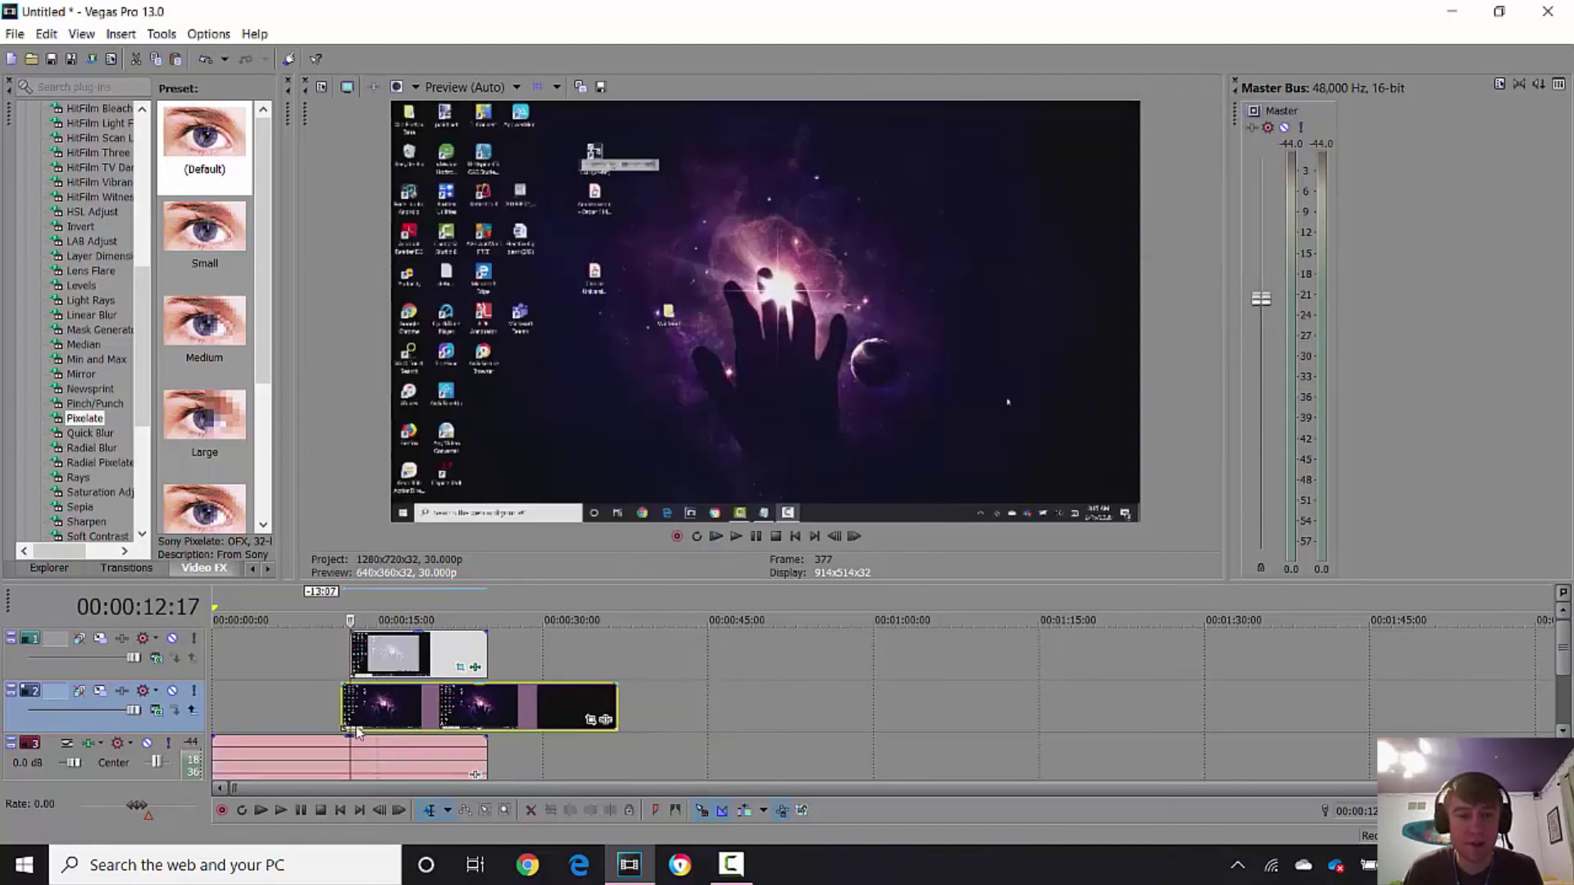
pyautogui.moveTo(293, 730); pyautogui.dragTo(261, 723)
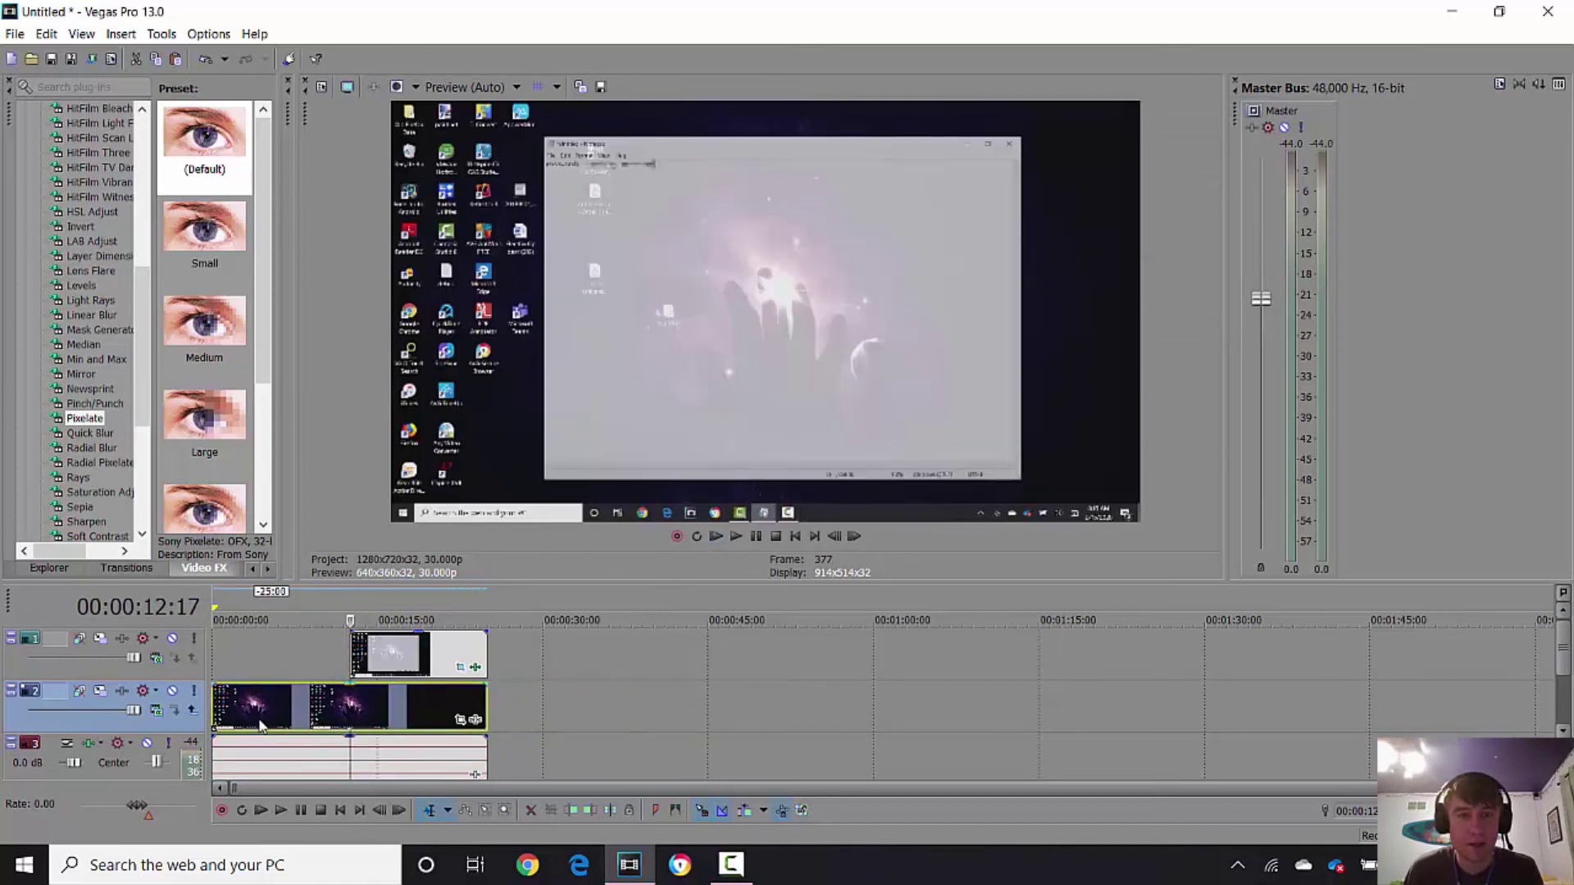